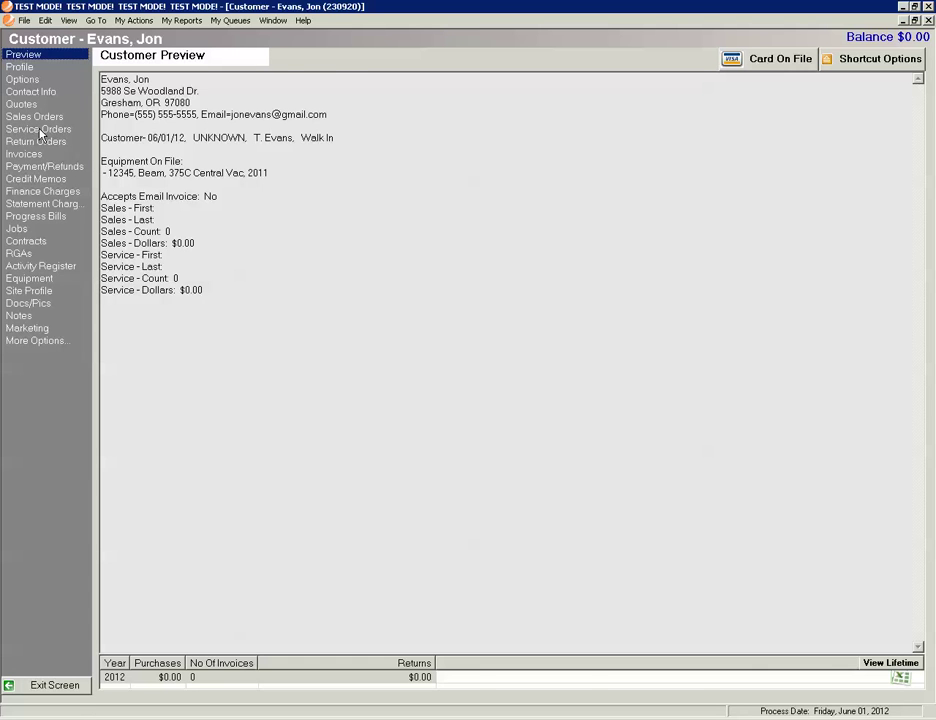
- Open the customer's existing open service order from their service order list
click(41, 131)
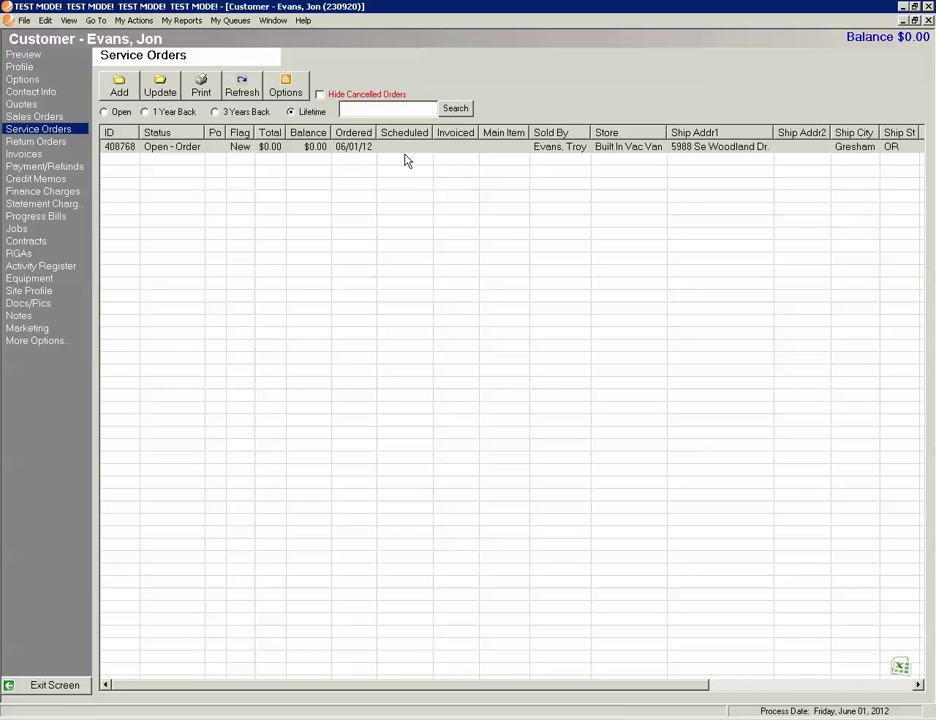
mouse_move(511, 689)
mouse_down()
mouse_move(718, 716)
mouse_move(499, 693)
mouse_up()
click(206, 150)
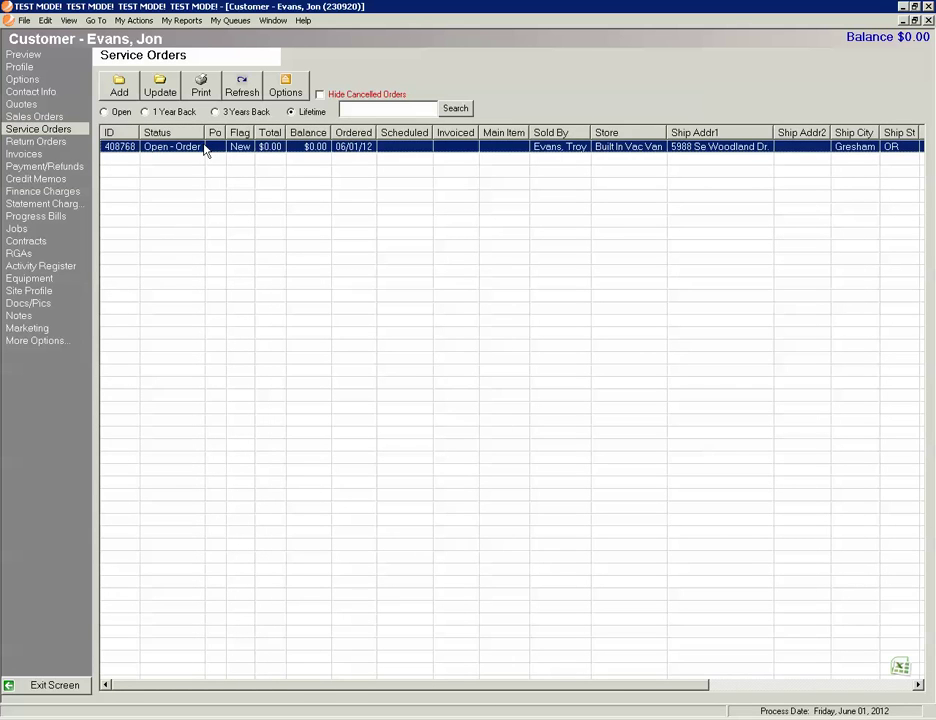
double_click(206, 150)
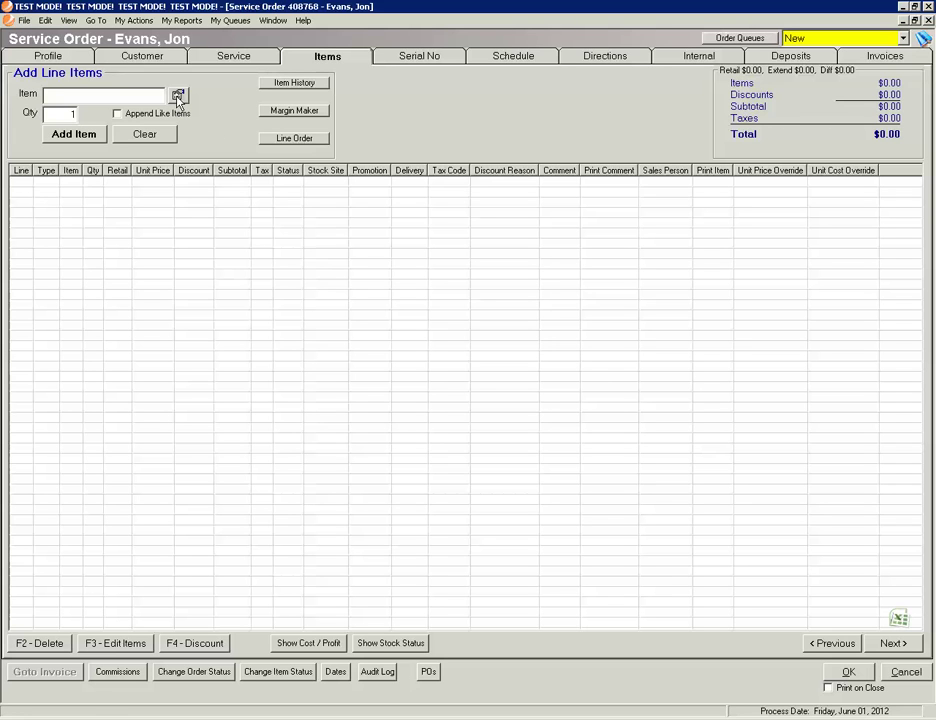
- Add the BIV - LABOR (STORE) item from the BIV service category to the order with quantity 1
click(178, 96)
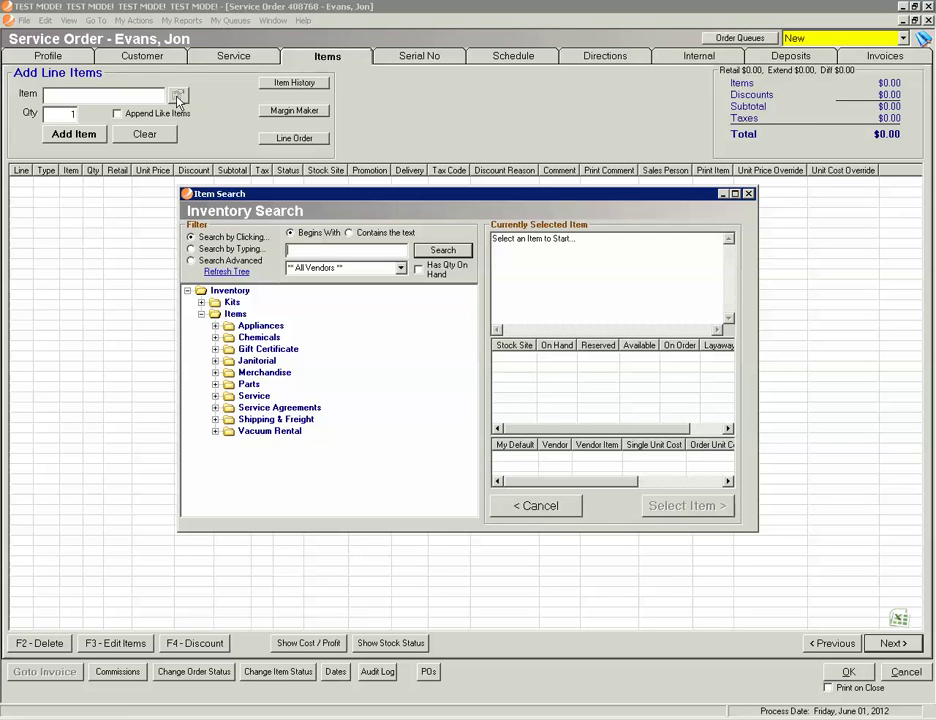
click(215, 373)
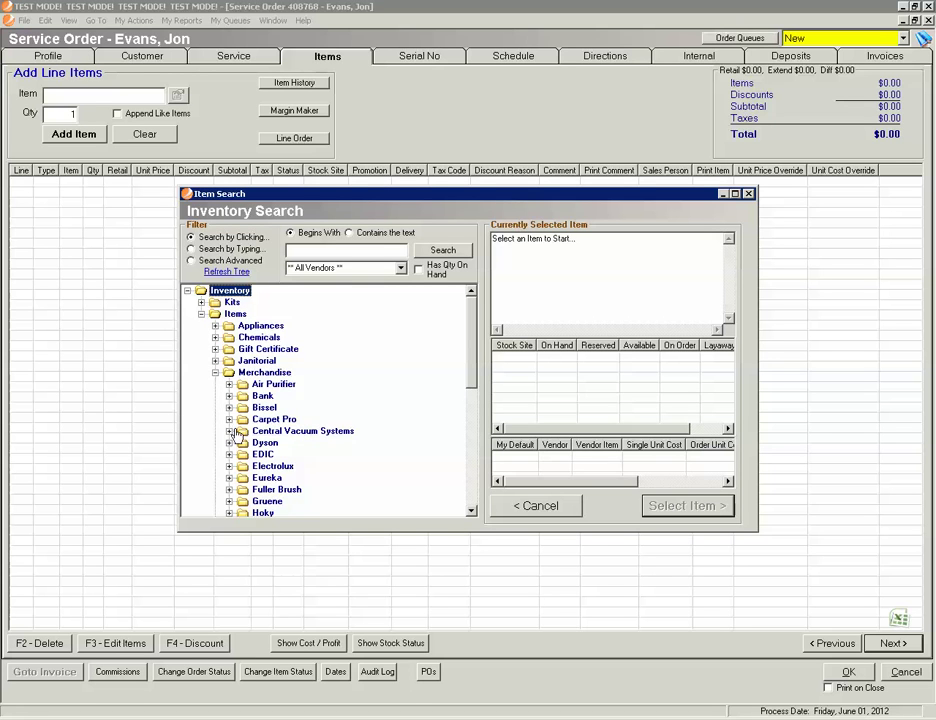
click(215, 372)
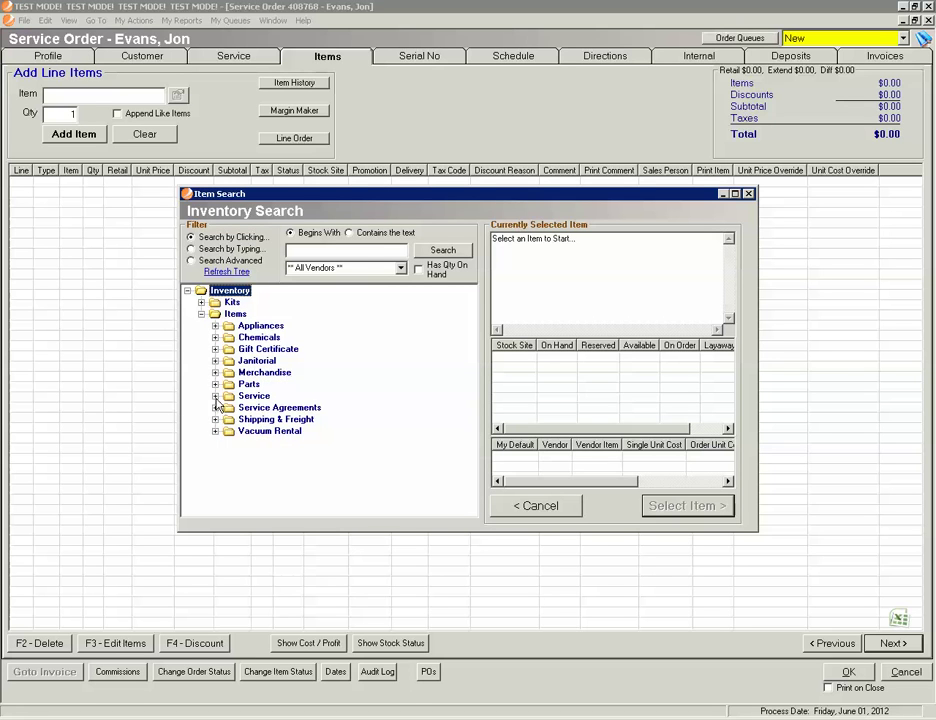
click(215, 396)
click(215, 396)
click(215, 396)
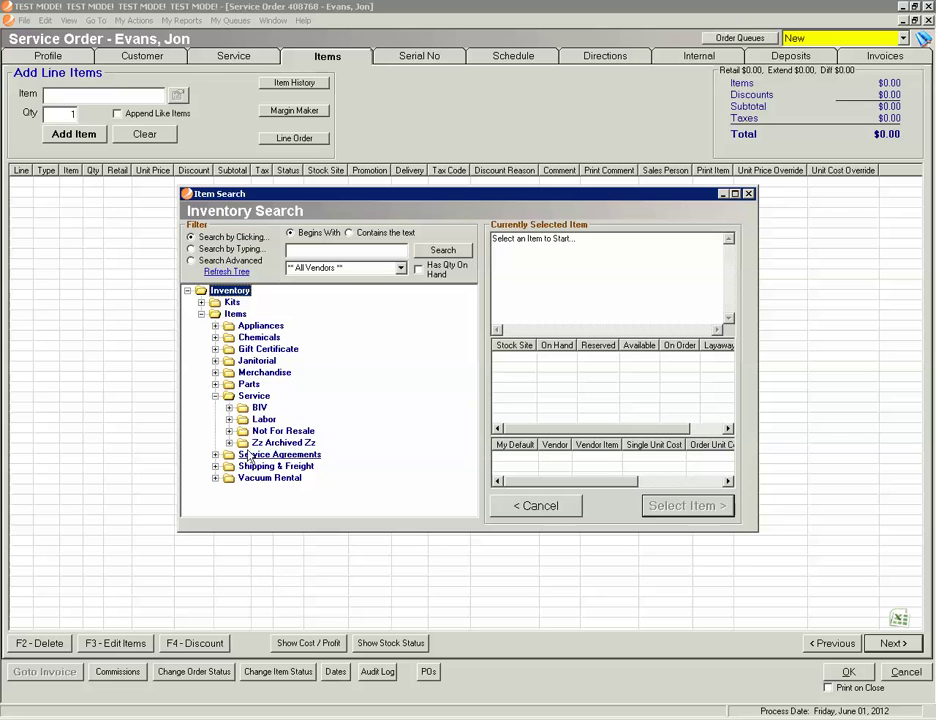
click(229, 408)
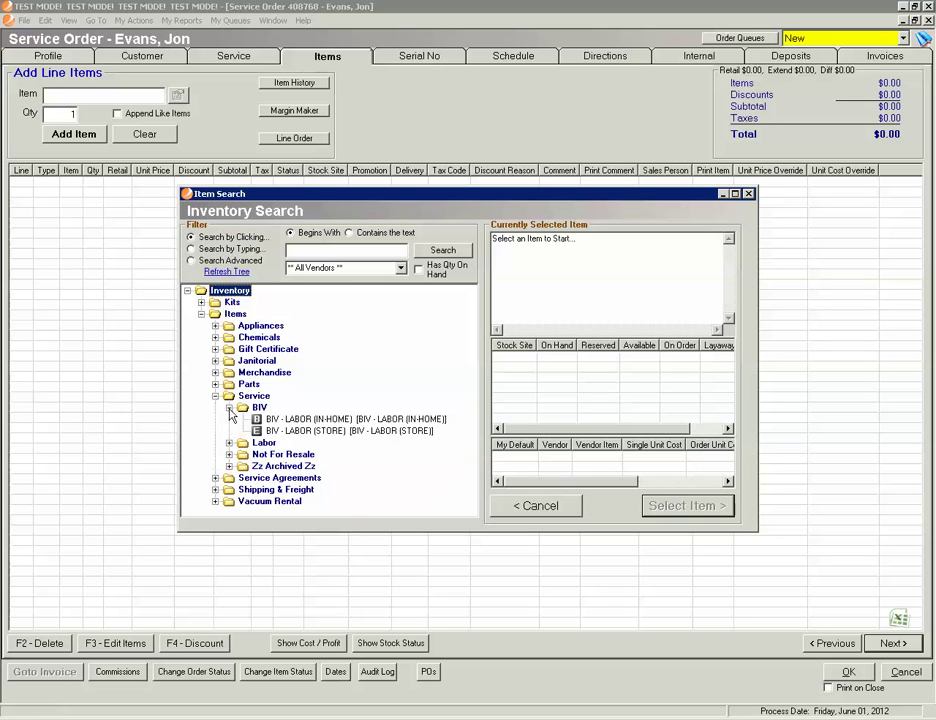
click(327, 434)
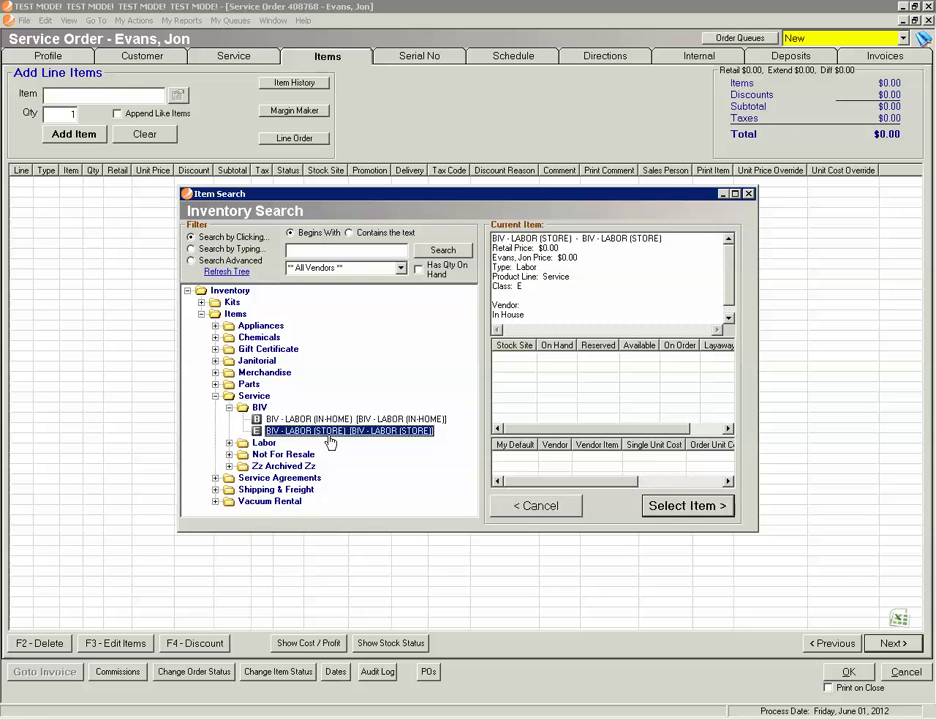
double_click(333, 433)
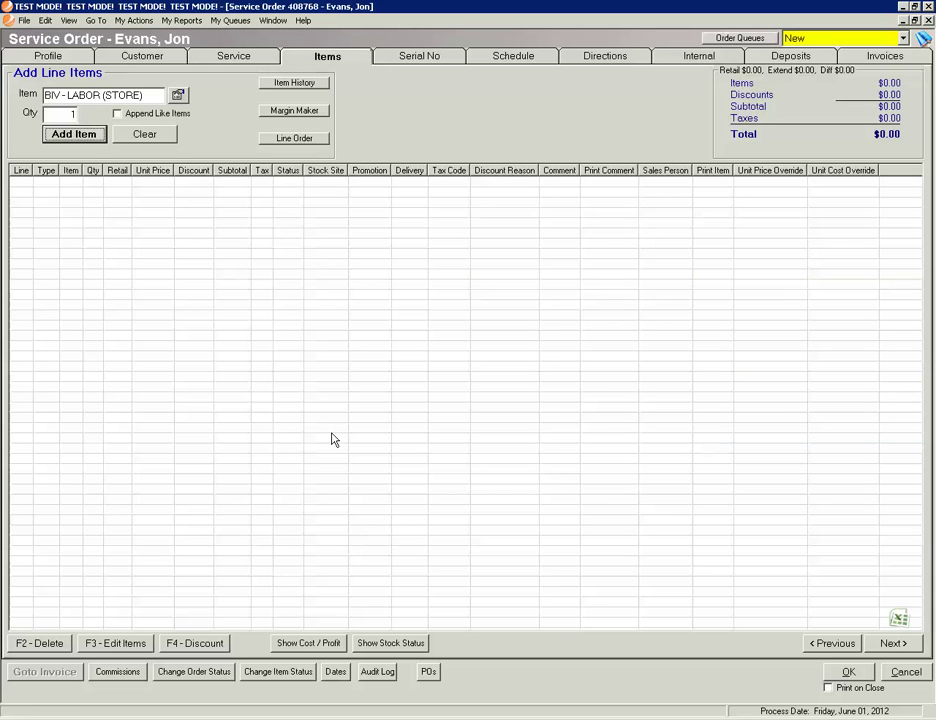
click(86, 139)
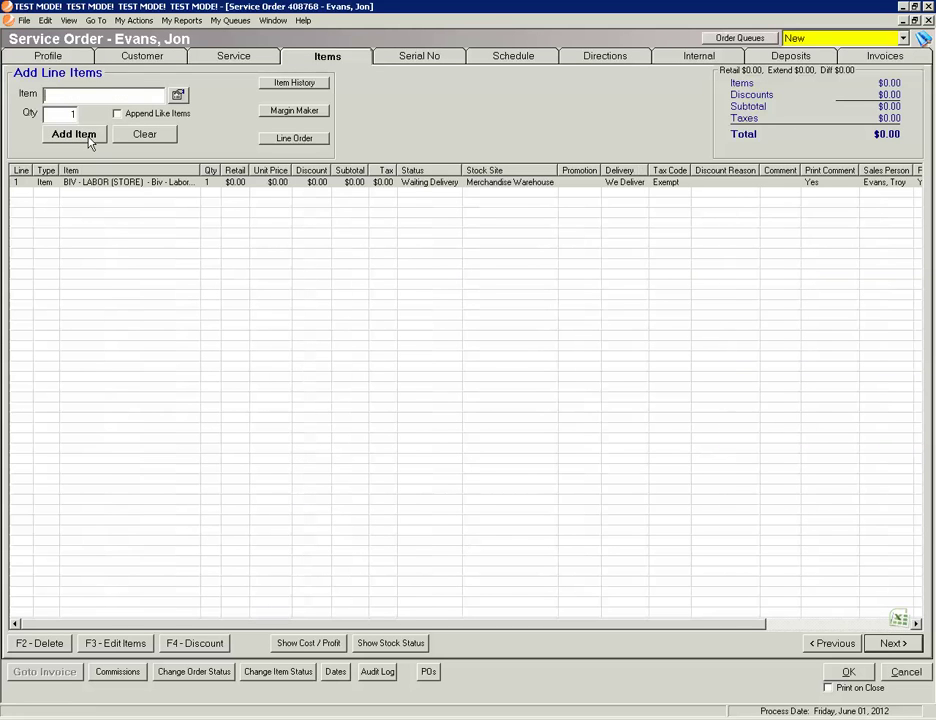
- Set the unit price of the BIV - LABOR (STORE) line to 69.95
double_click(307, 184)
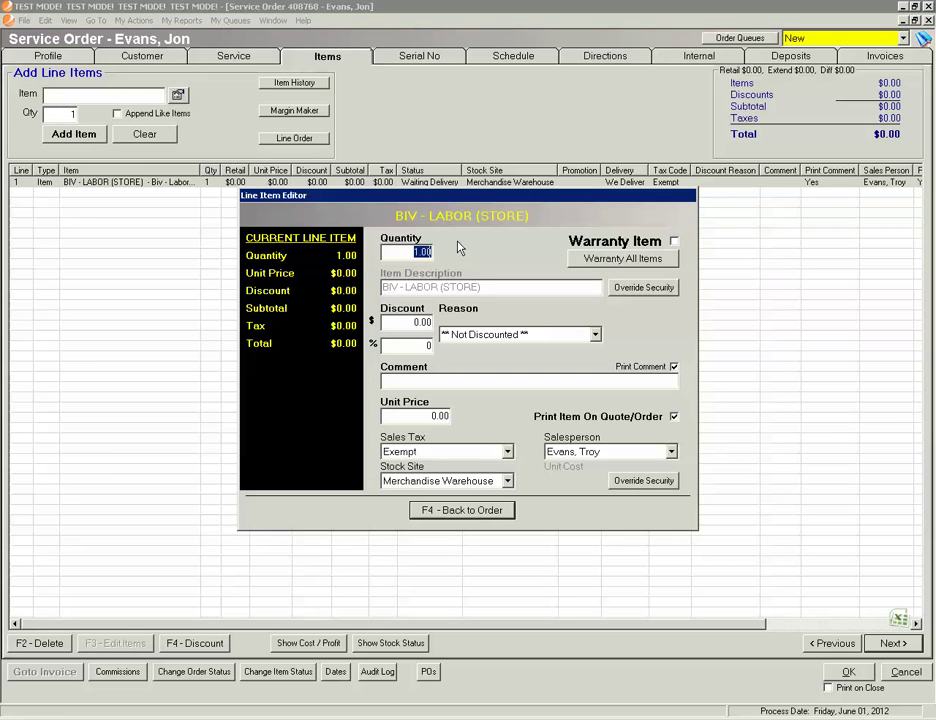
click(432, 415)
drag(432, 415, 490, 419)
text(69.9)
click(486, 512)
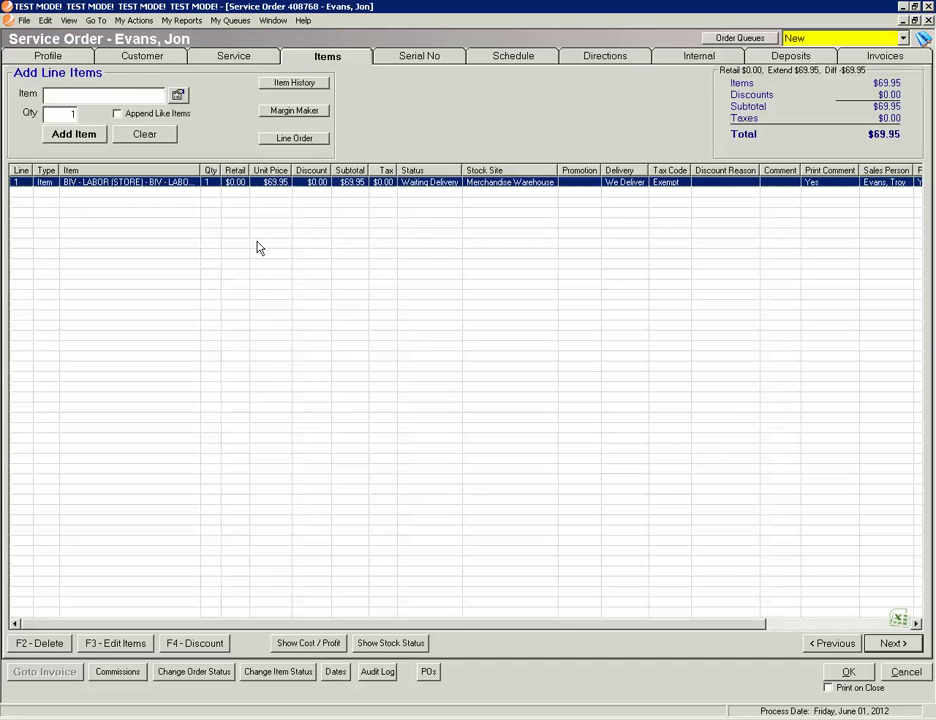
- Add the BEAM 287S part (27-BM-101134) from the Beam category of BIV Parts to the order
click(178, 95)
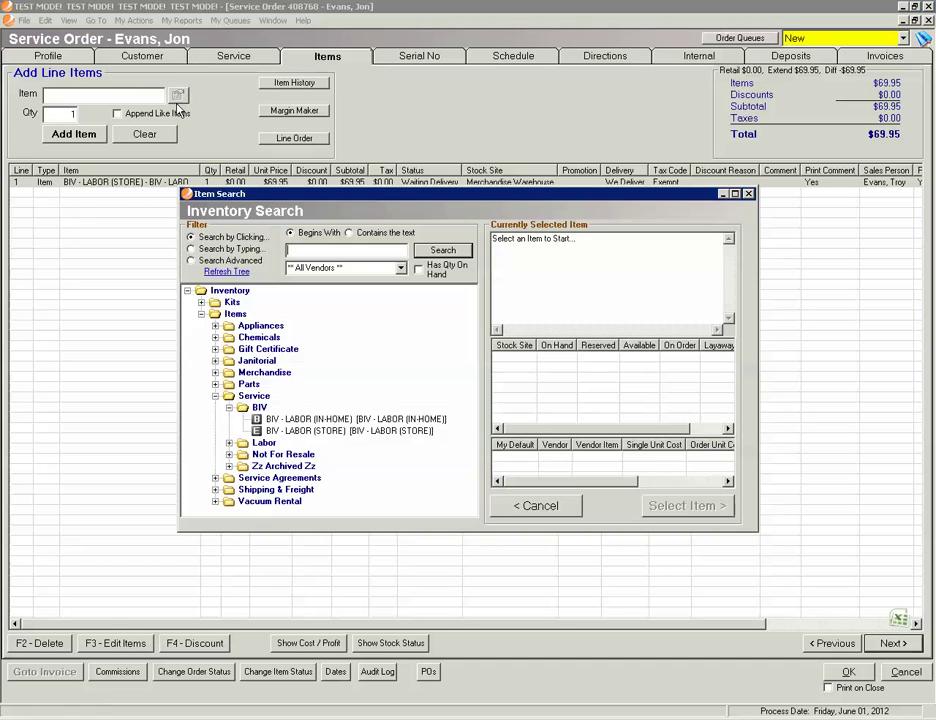
click(215, 396)
click(215, 384)
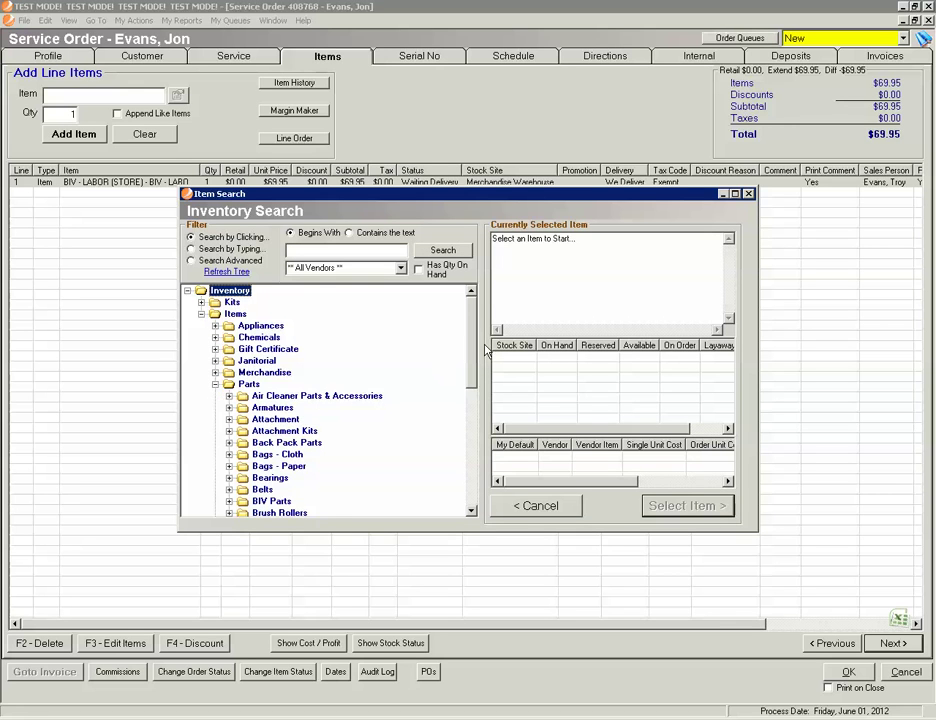
scroll(470, 383, down, 2)
scroll(470, 383, down, 1)
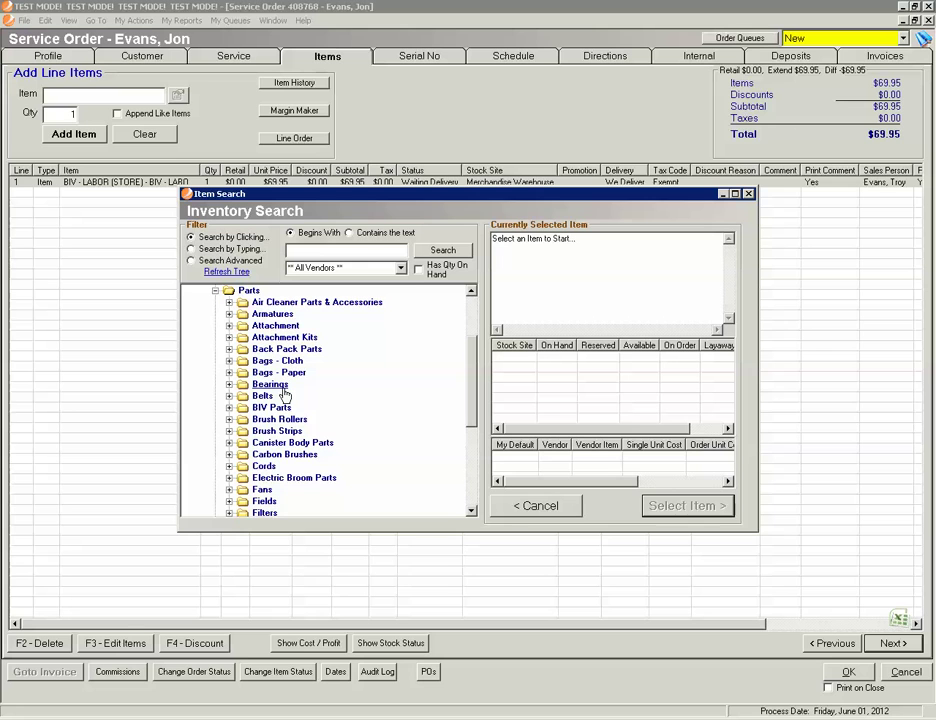
click(296, 251)
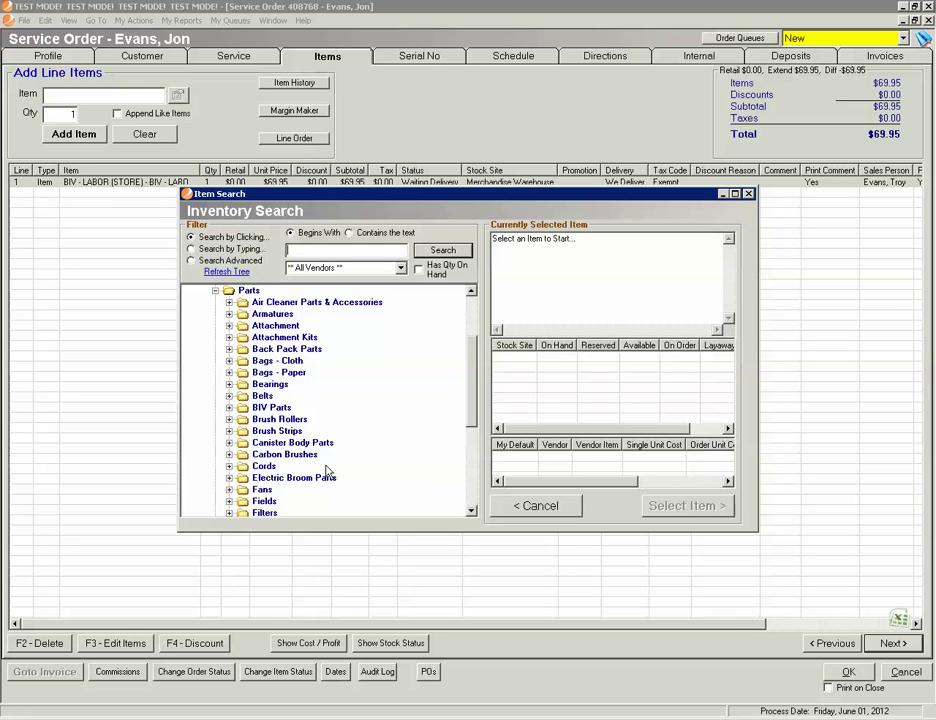
mouse_move(474, 372)
mouse_down()
mouse_move(471, 456)
mouse_move(467, 375)
mouse_up()
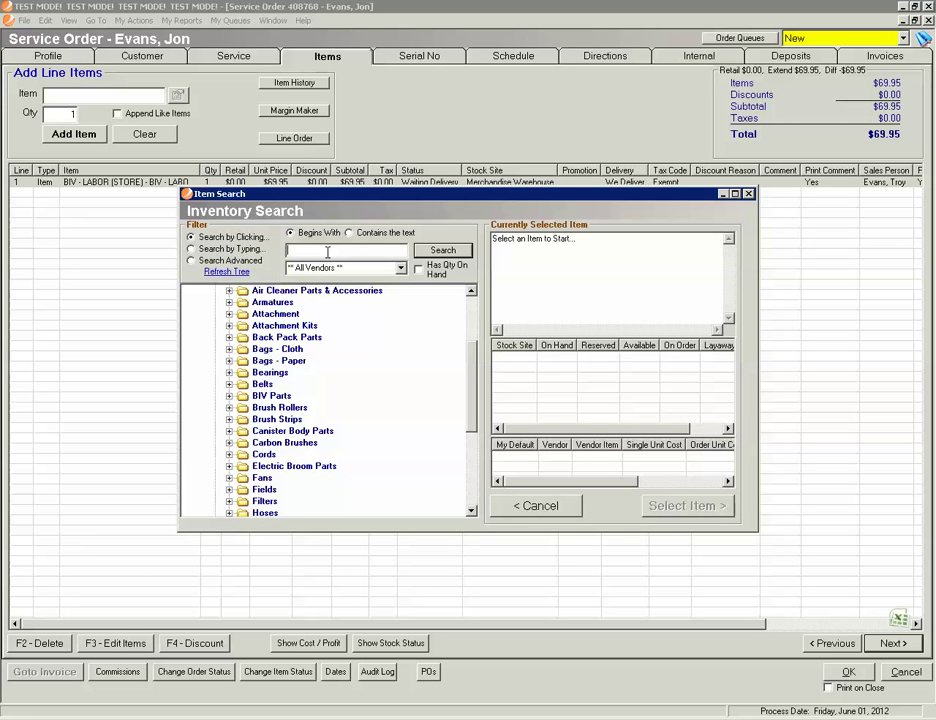
click(229, 395)
click(242, 407)
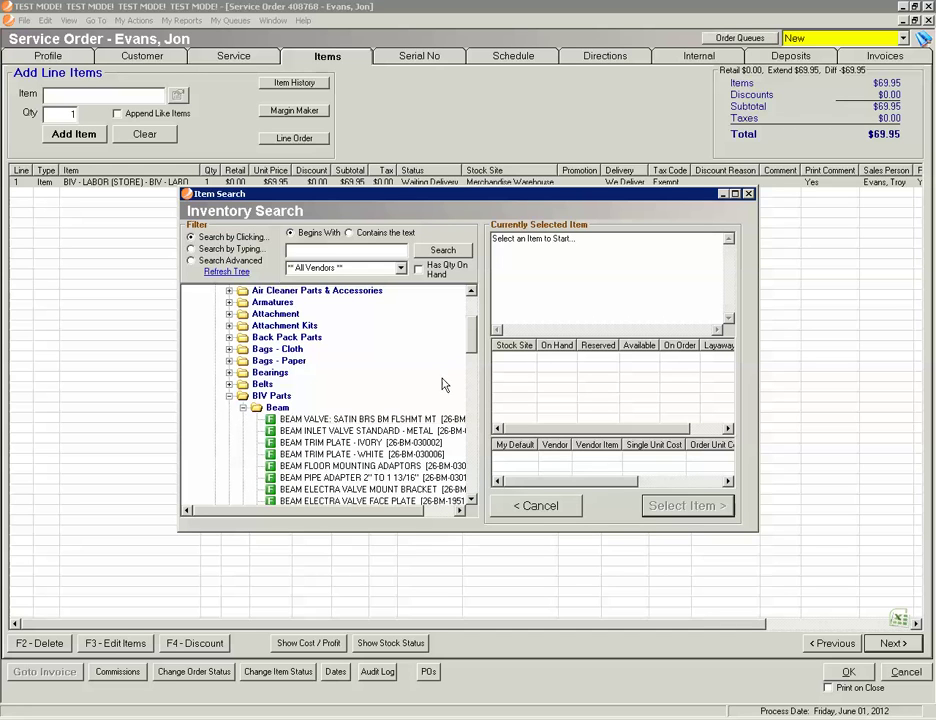
drag(472, 340, 475, 368)
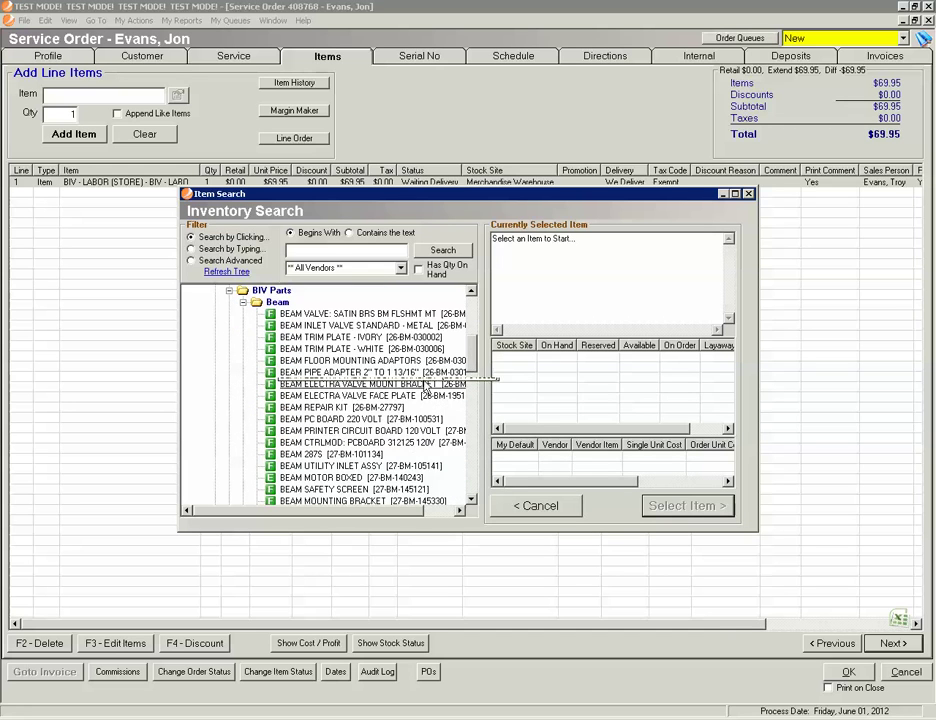
click(350, 455)
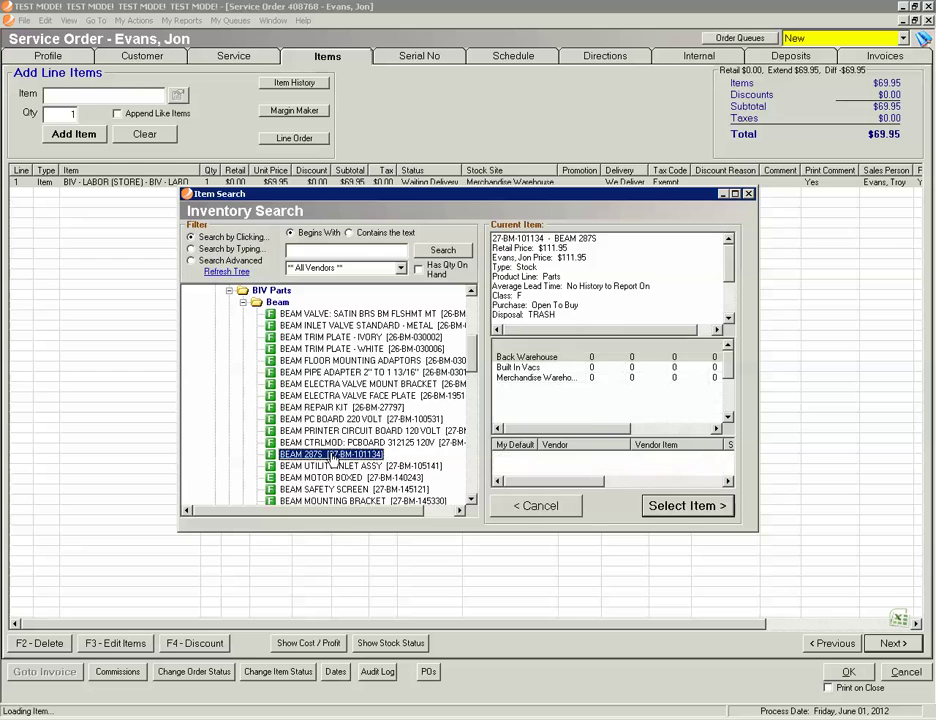
double_click(333, 457)
click(93, 140)
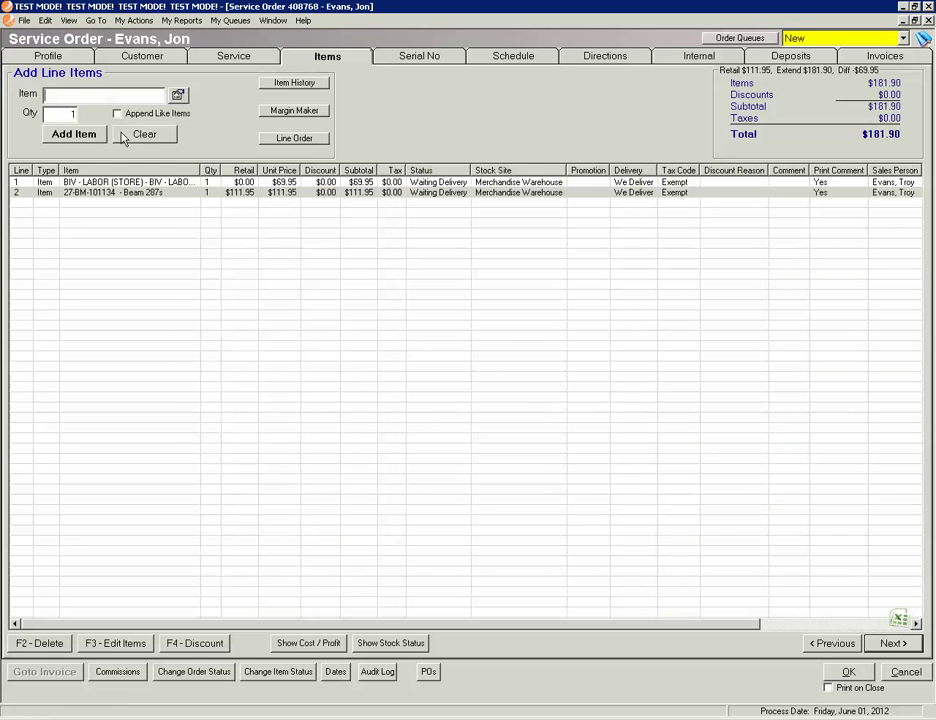
- Add the BEAM MOUNTING BRACKET part (27-BM-145330) from the Beam category to the order
click(178, 94)
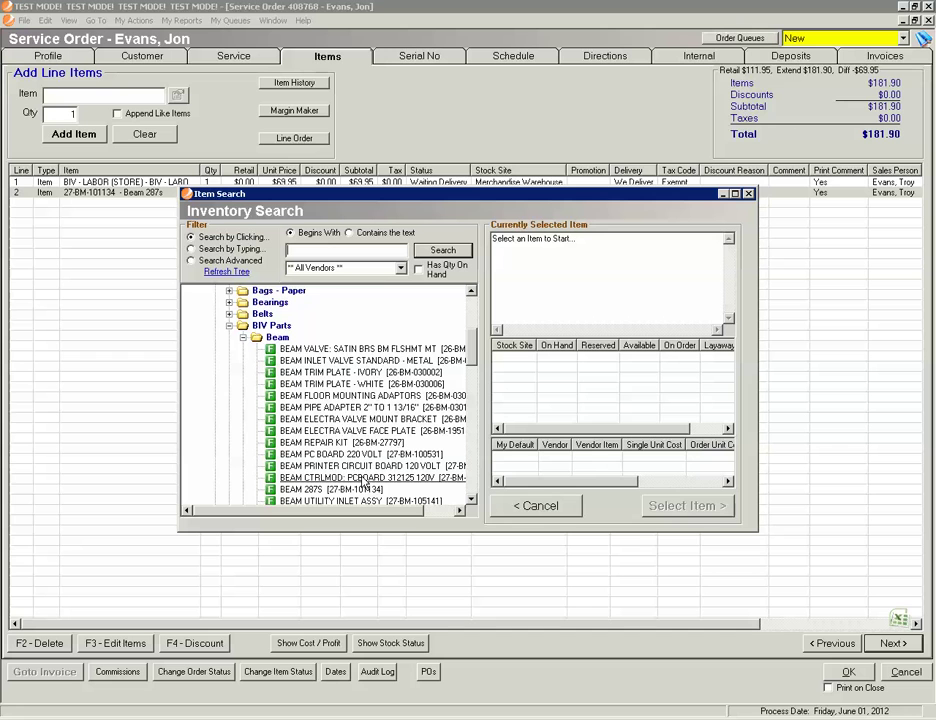
click(471, 503)
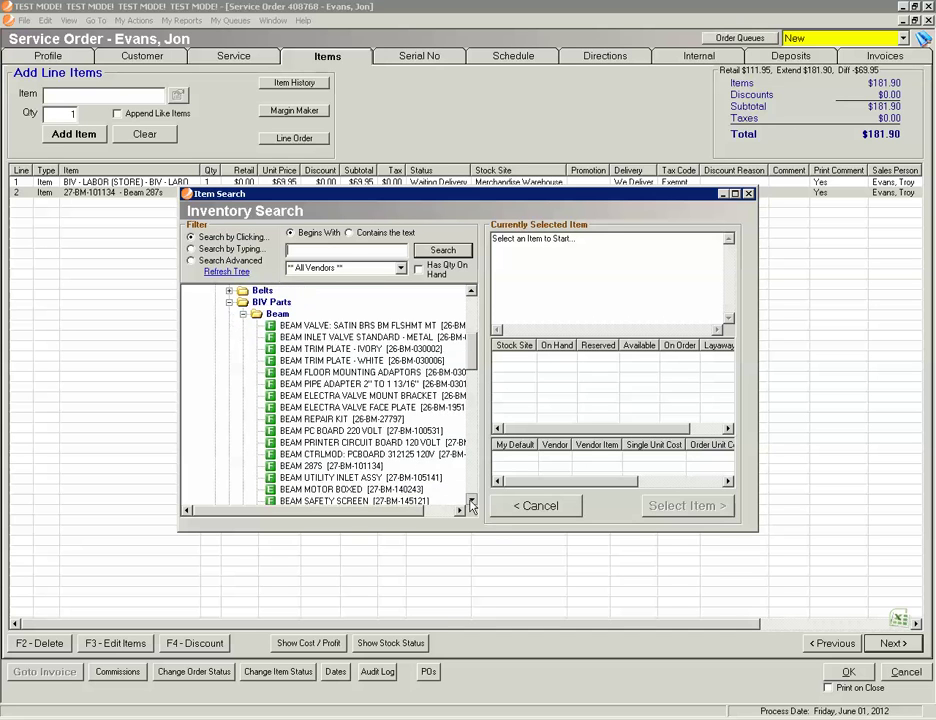
click(471, 503)
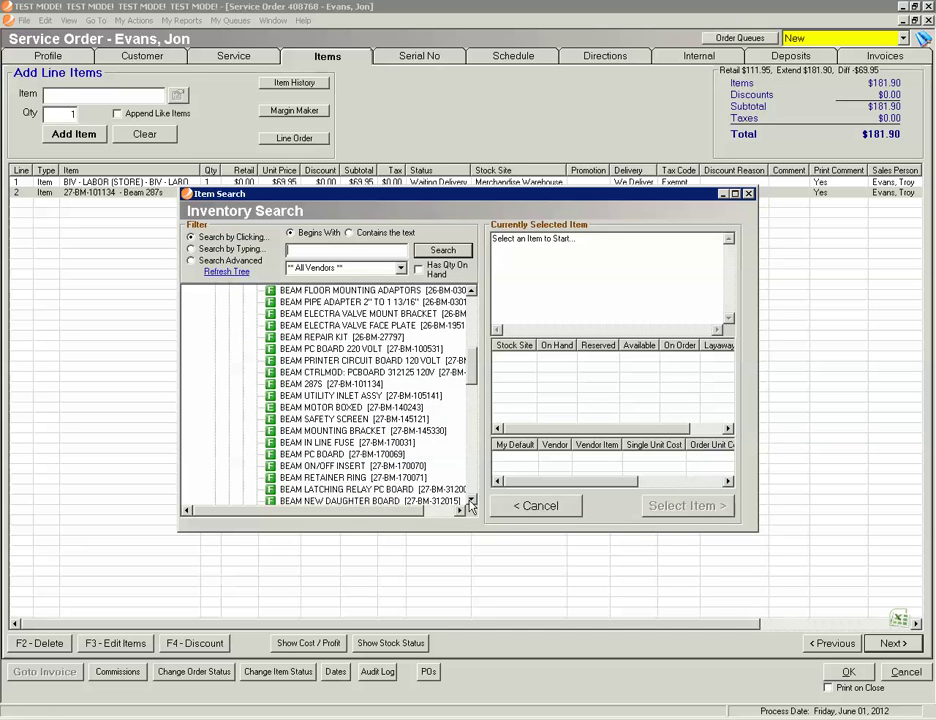
click(360, 430)
double_click(360, 430)
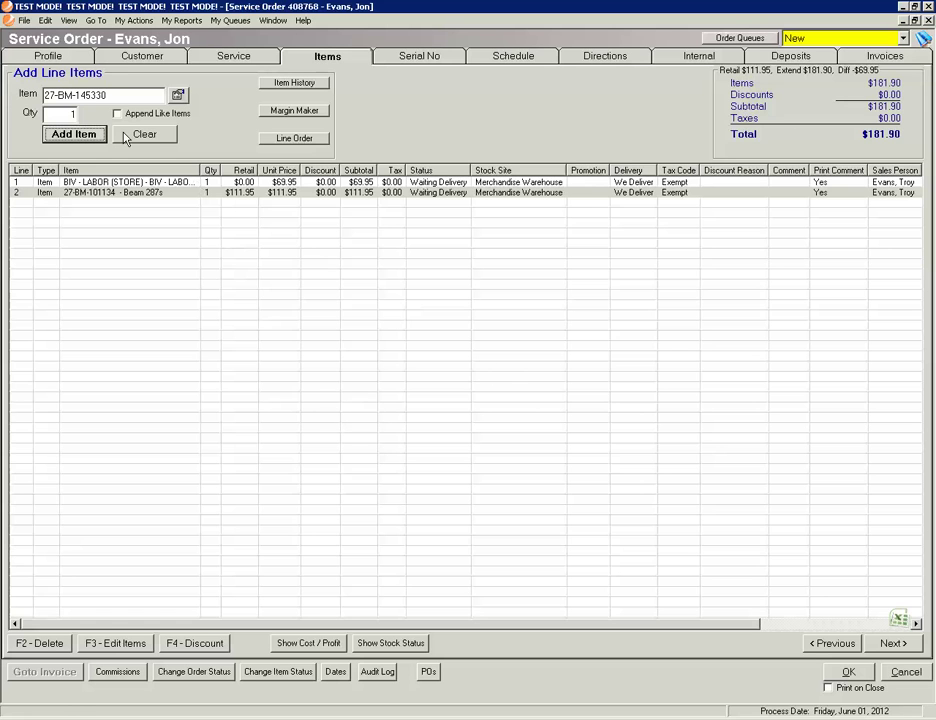
click(80, 136)
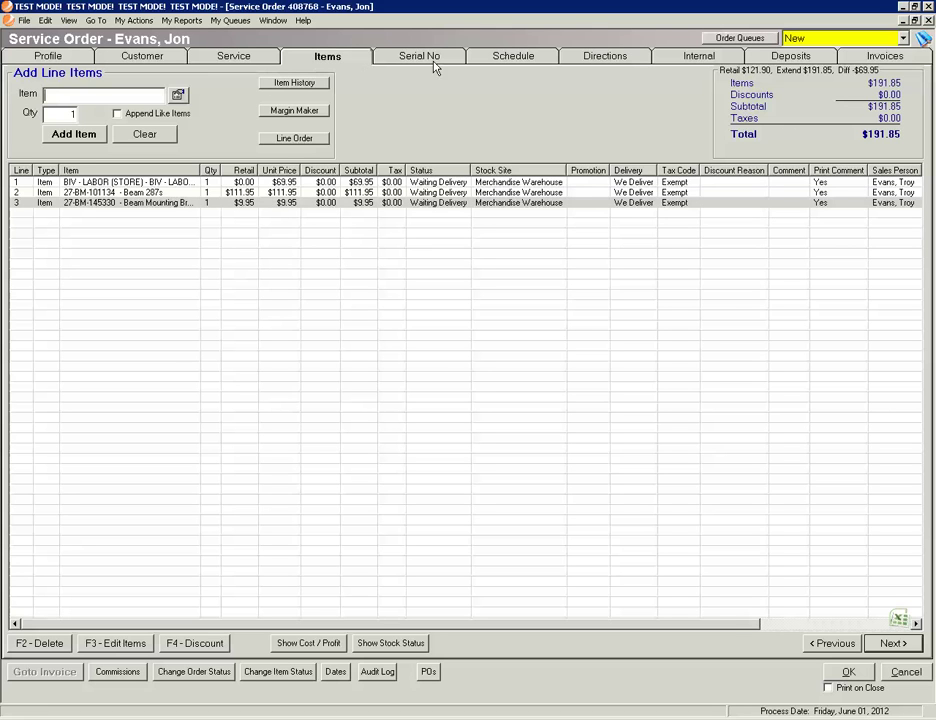
- Start a new schedule task for the order with type Service - Misc and date 06/01/2012
click(490, 61)
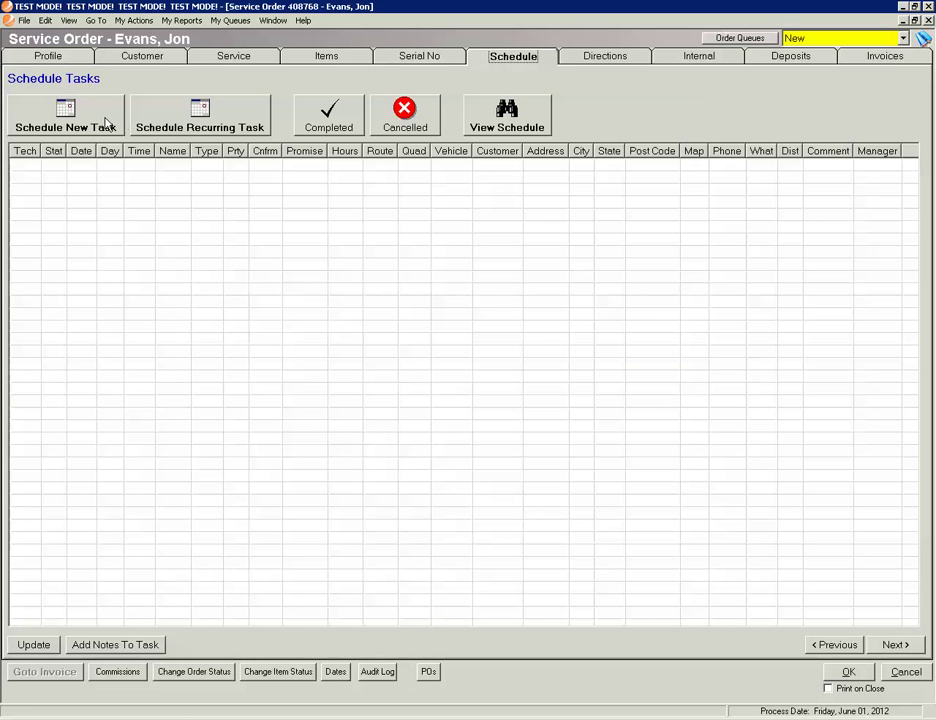
click(106, 122)
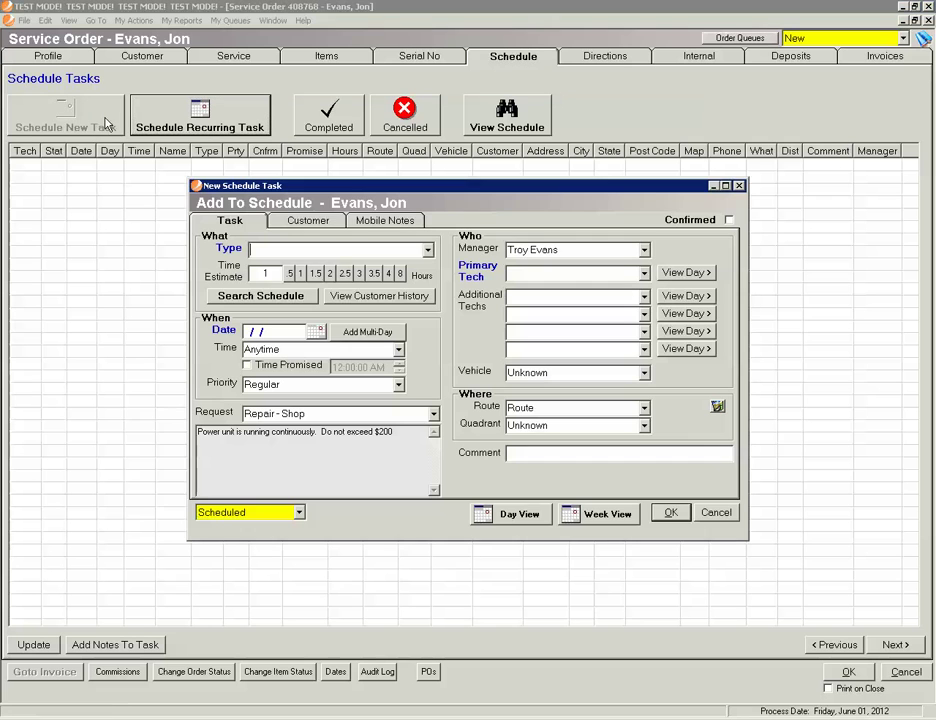
click(425, 251)
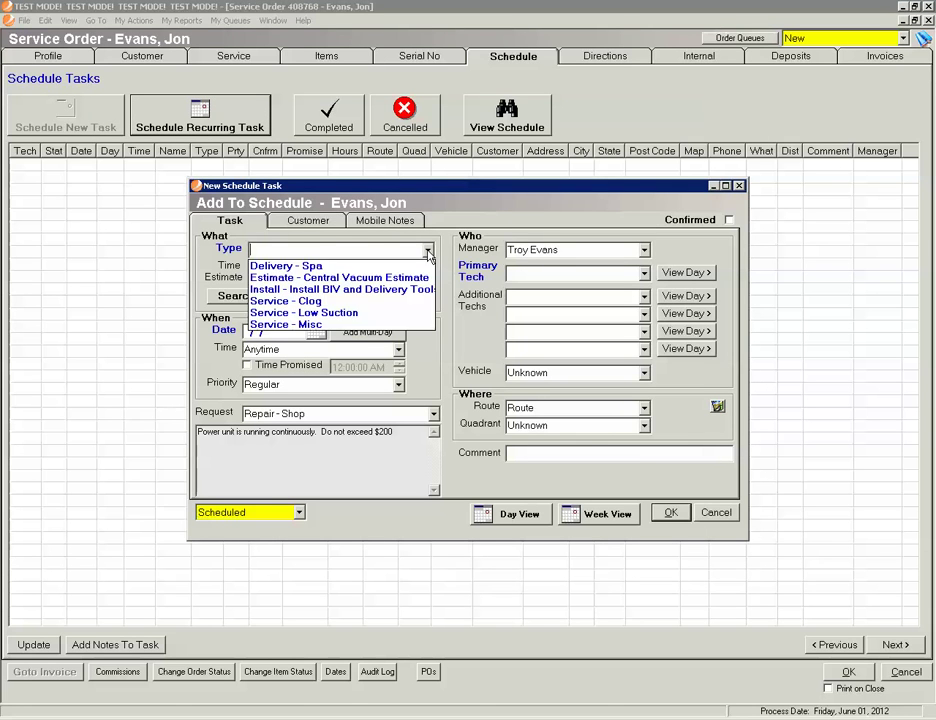
click(318, 327)
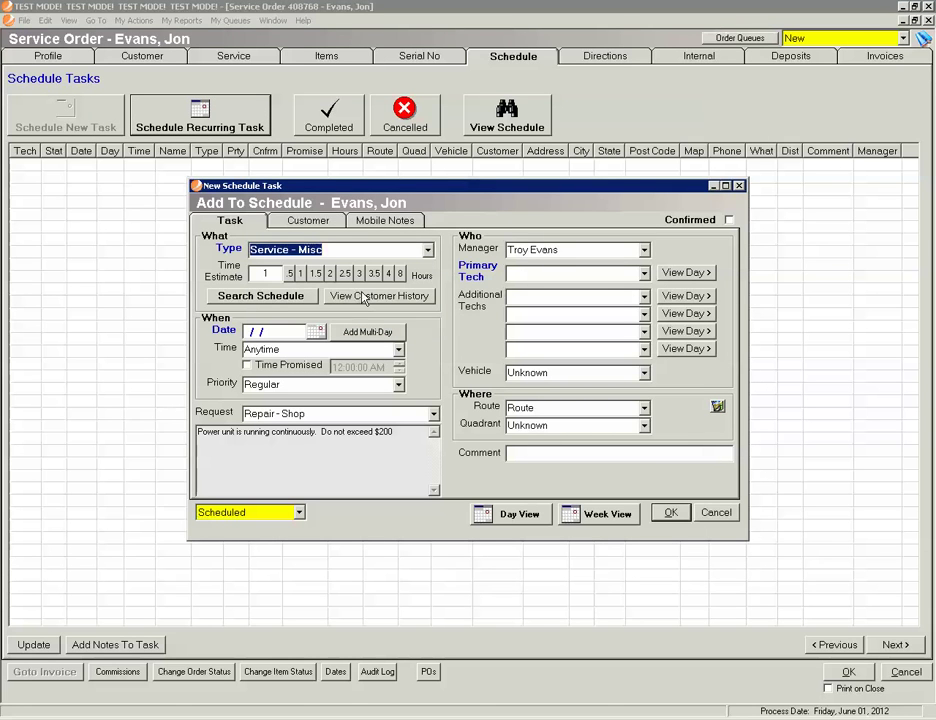
click(316, 332)
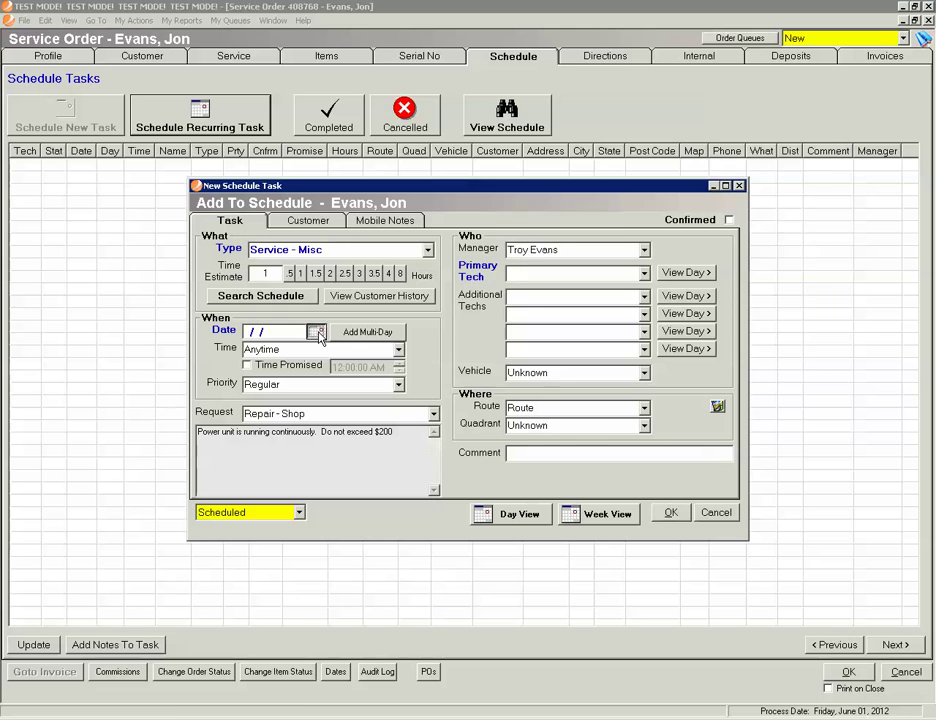
double_click(786, 262)
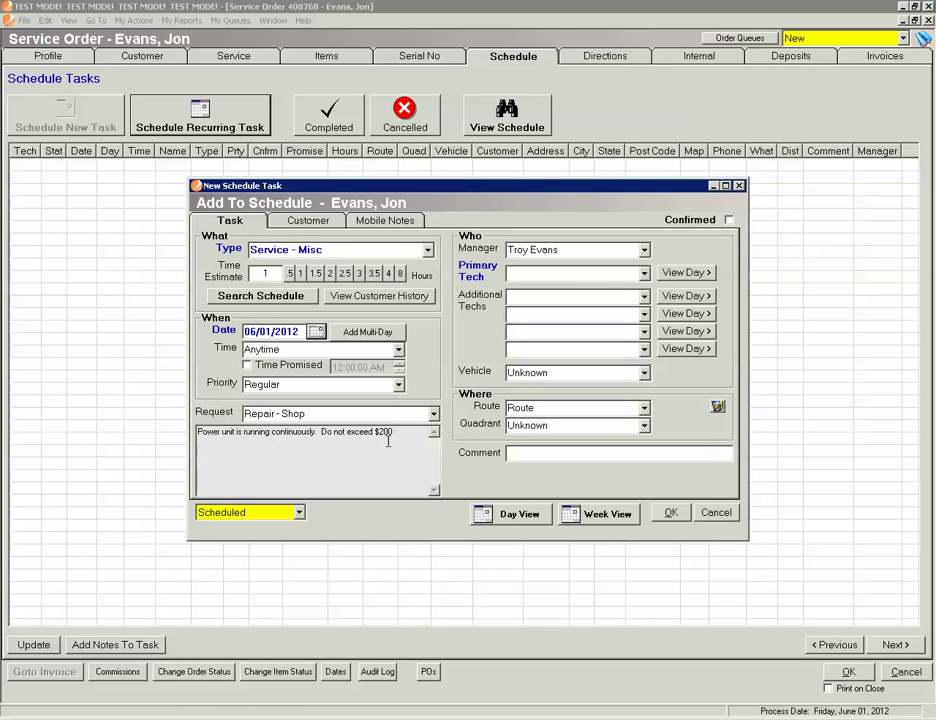
- Assign the last listed technician as the task's primary tech and save the task
click(644, 275)
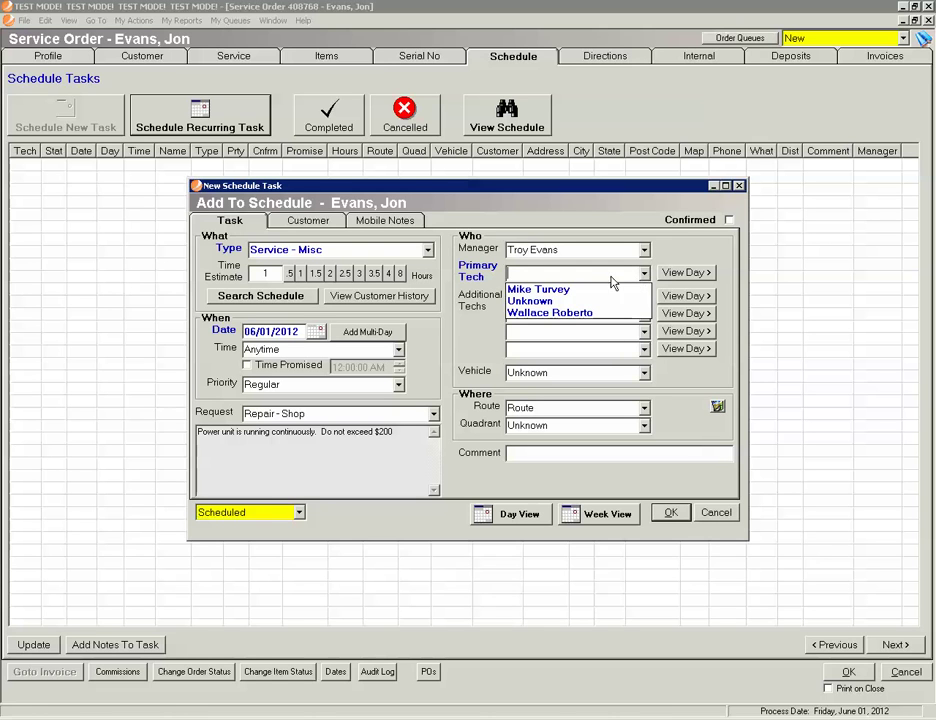
click(566, 313)
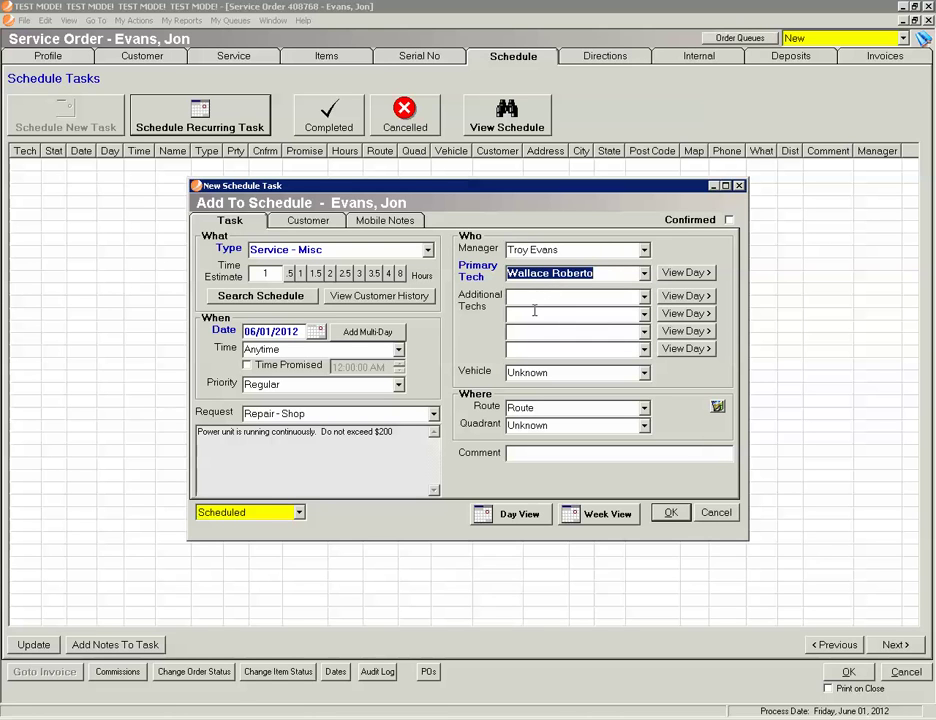
click(669, 512)
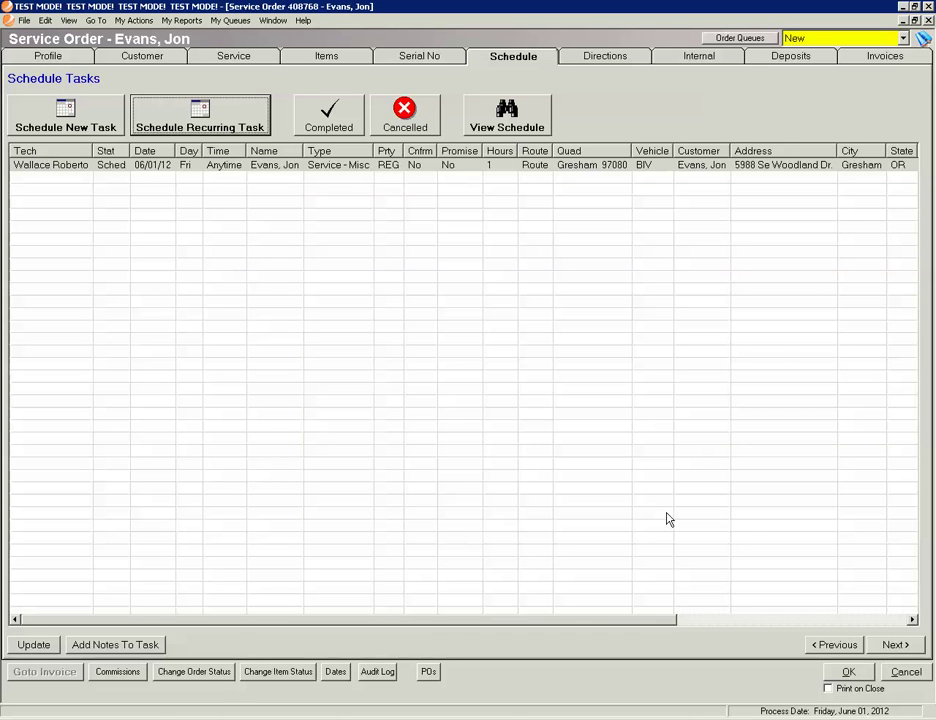
- Promote the order's labor line and both Beam parts to an invoice, marking the items as delivered out of the stock site
click(861, 58)
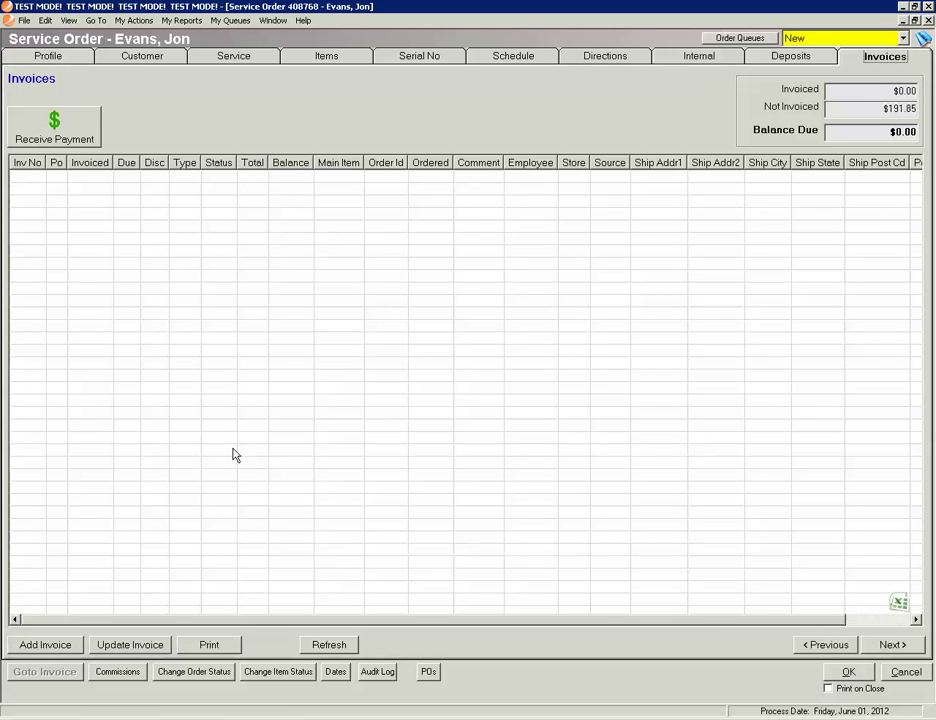
click(72, 648)
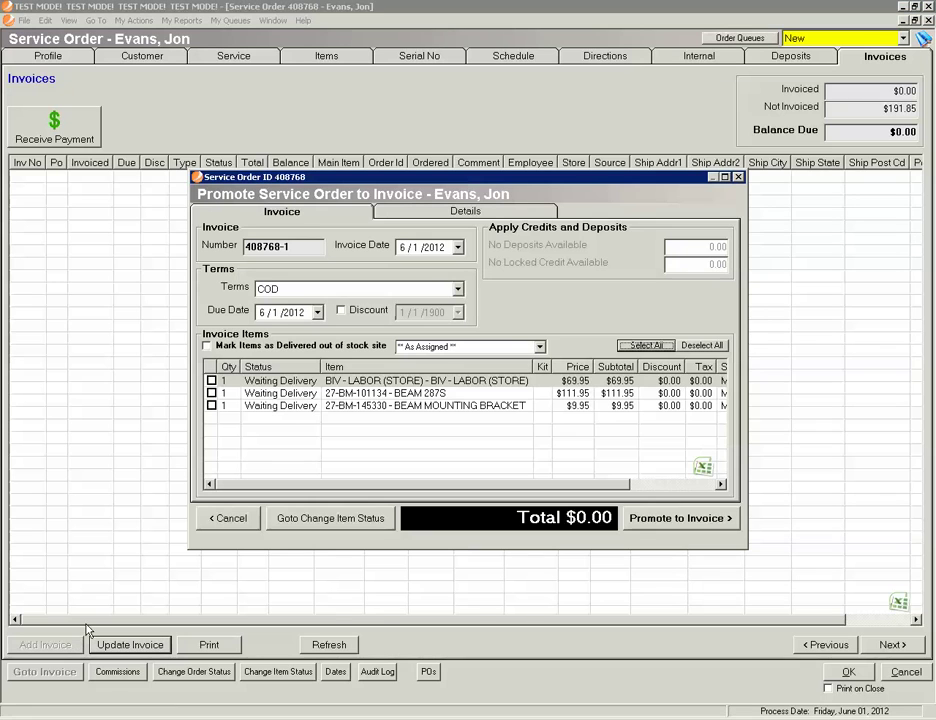
click(211, 381)
click(211, 393)
click(211, 405)
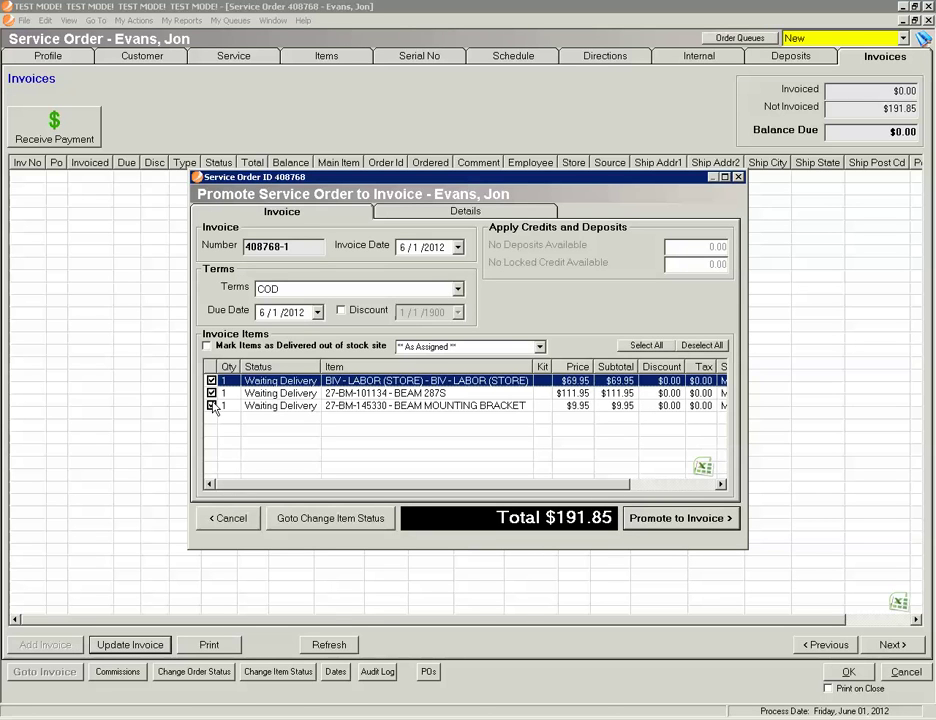
click(208, 346)
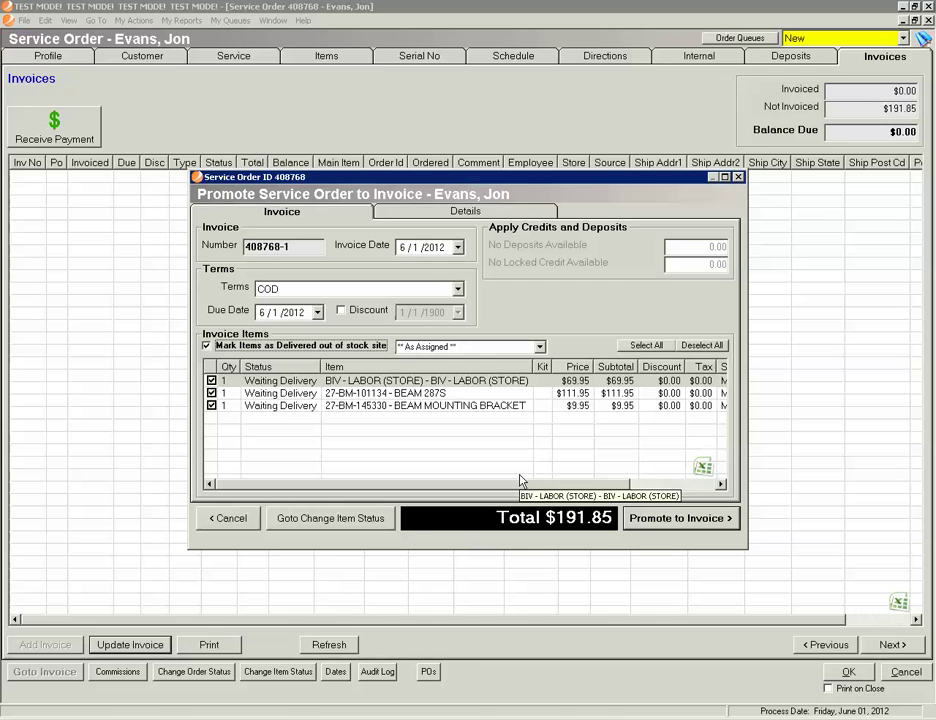
click(666, 521)
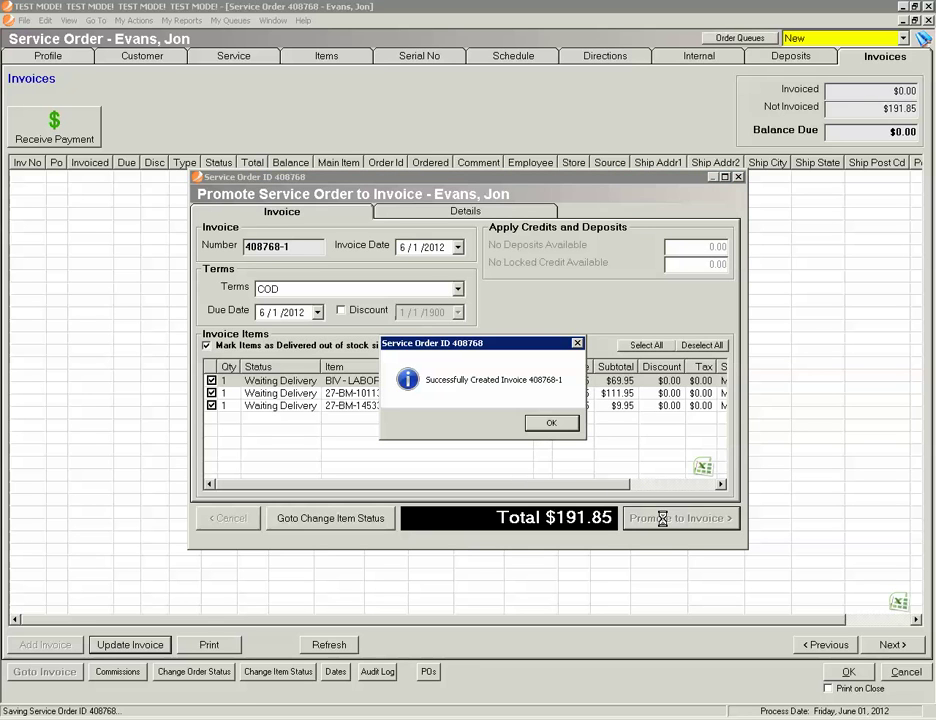
click(560, 426)
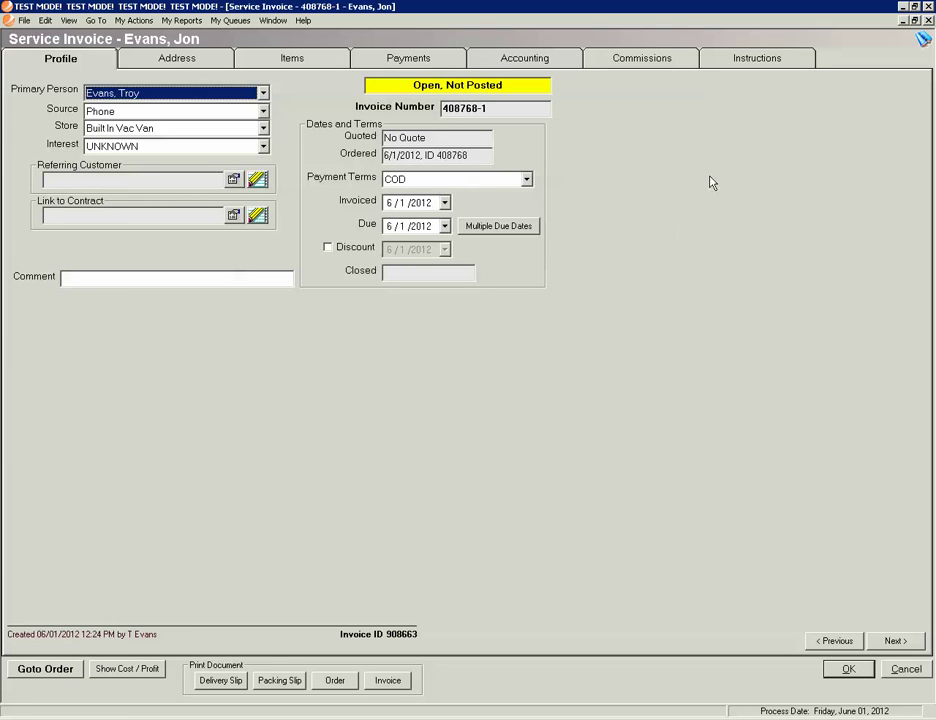
- Begin receiving a payment on the new invoice, applying it to the invoice with method Cash and drawer BIV
click(426, 60)
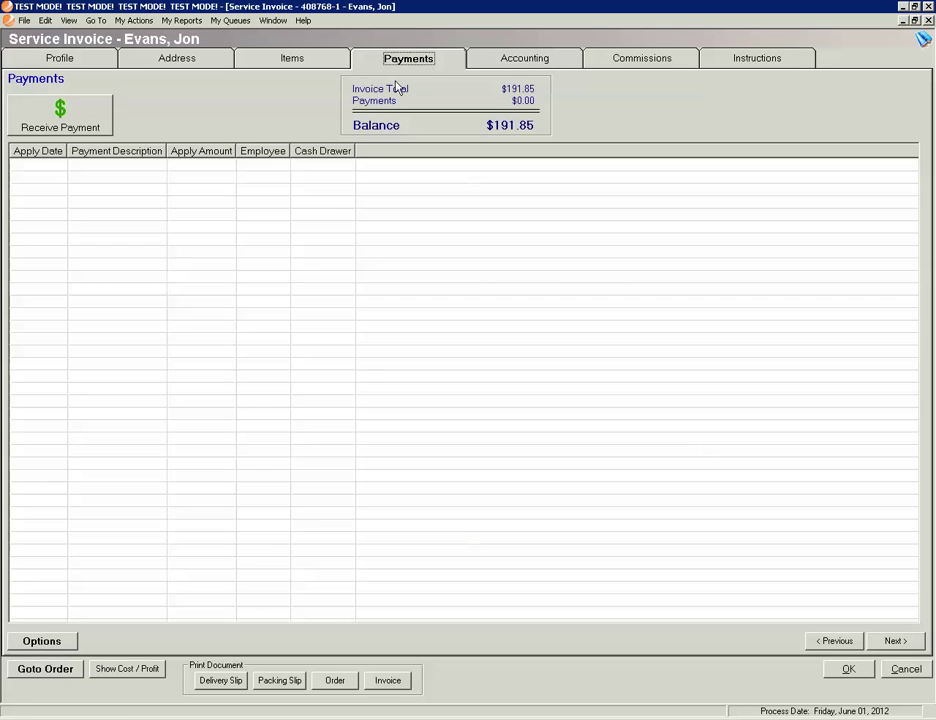
click(90, 123)
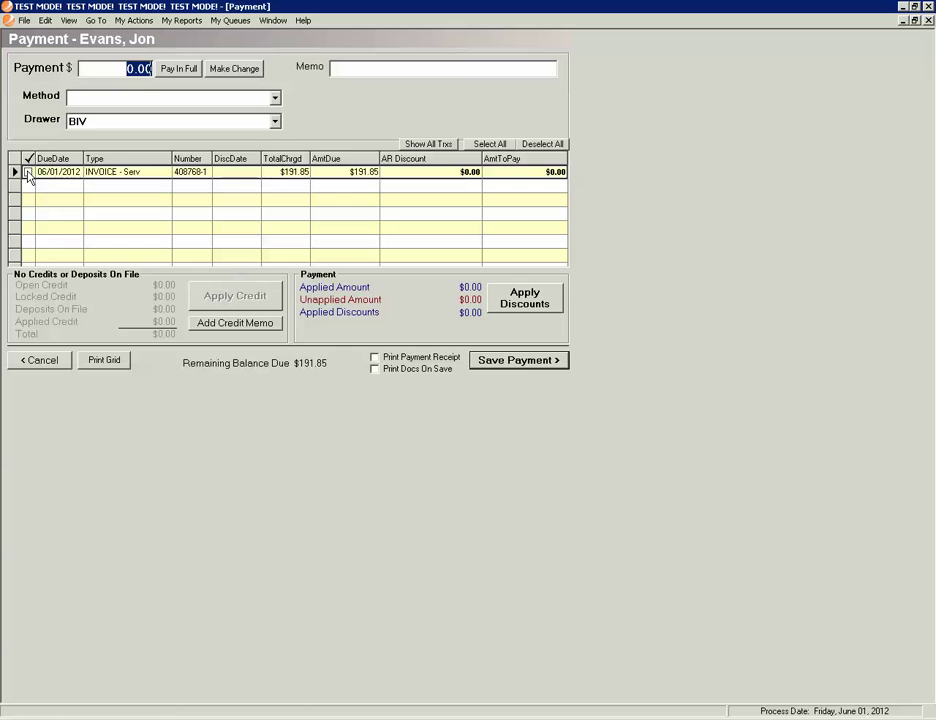
click(28, 172)
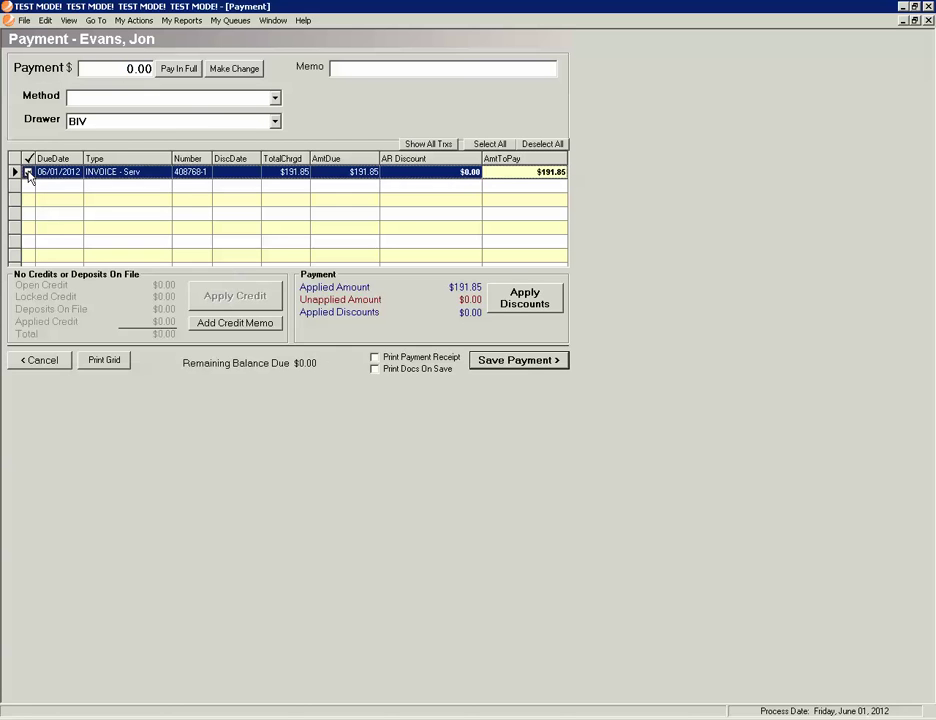
click(275, 121)
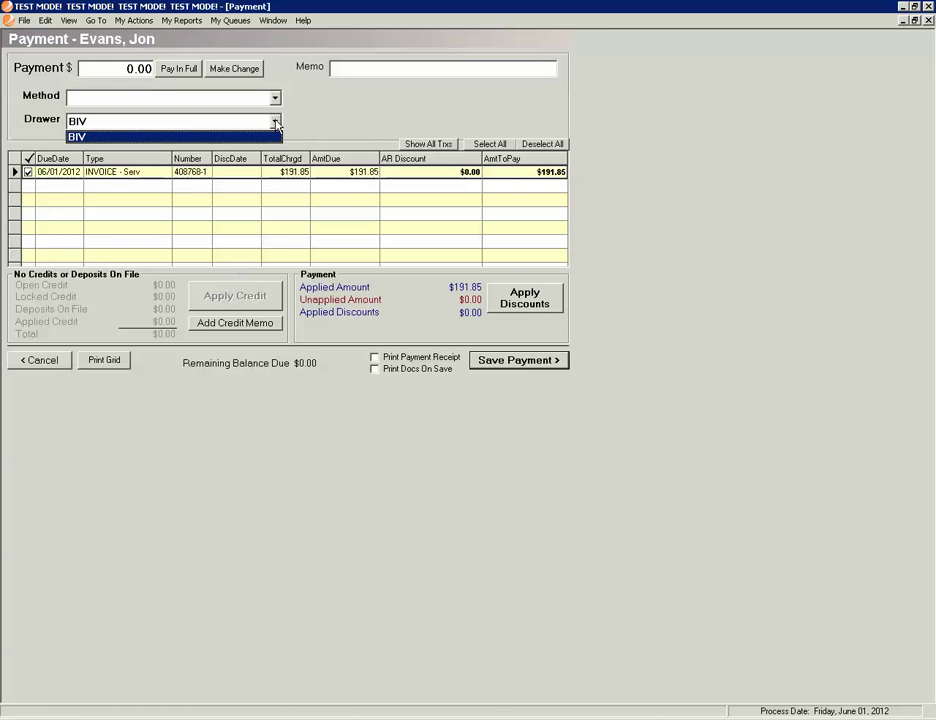
click(276, 123)
click(276, 100)
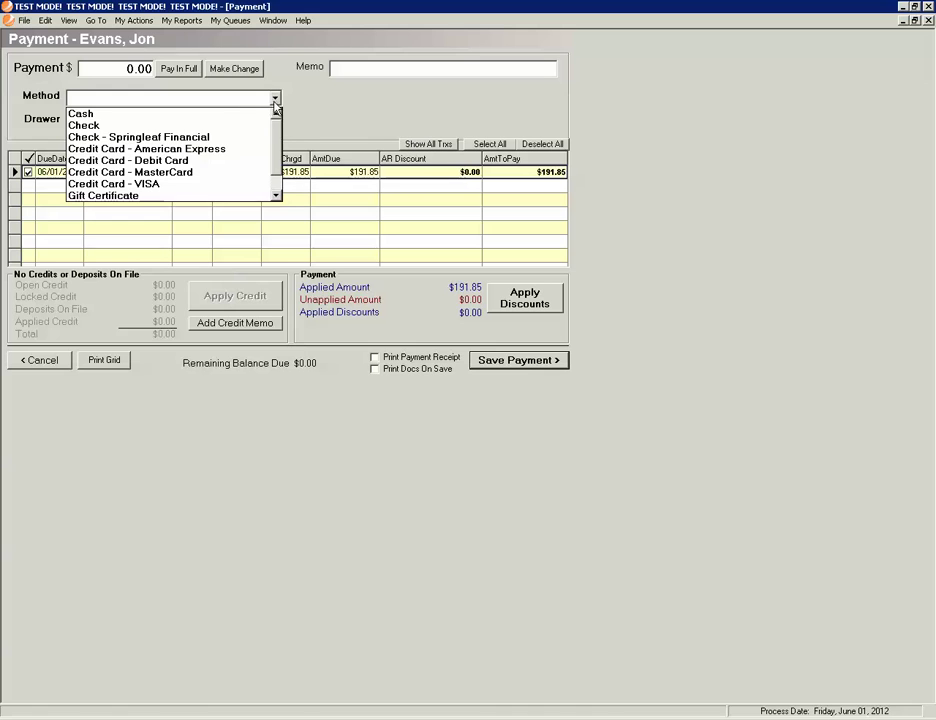
click(215, 113)
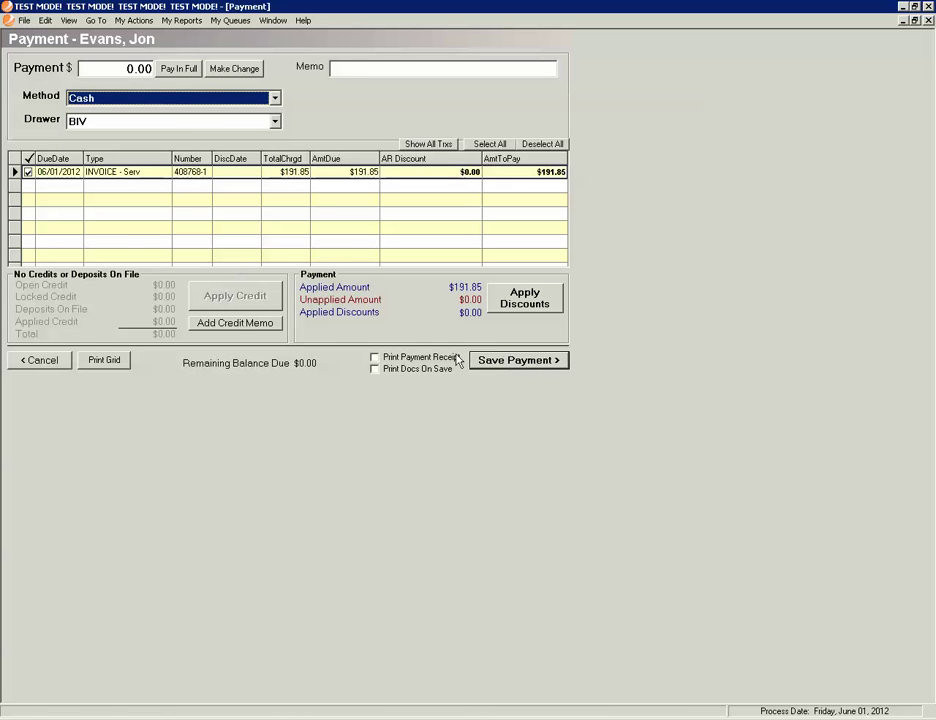
- Enable printing of the payment receipt and try to save the payment
click(399, 360)
click(495, 362)
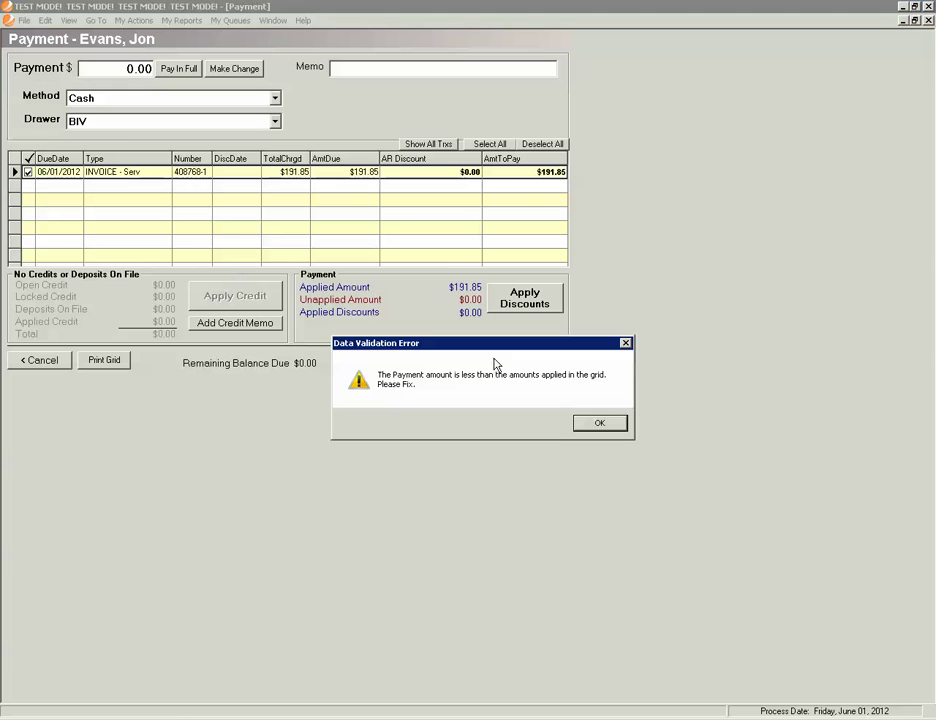
click(597, 425)
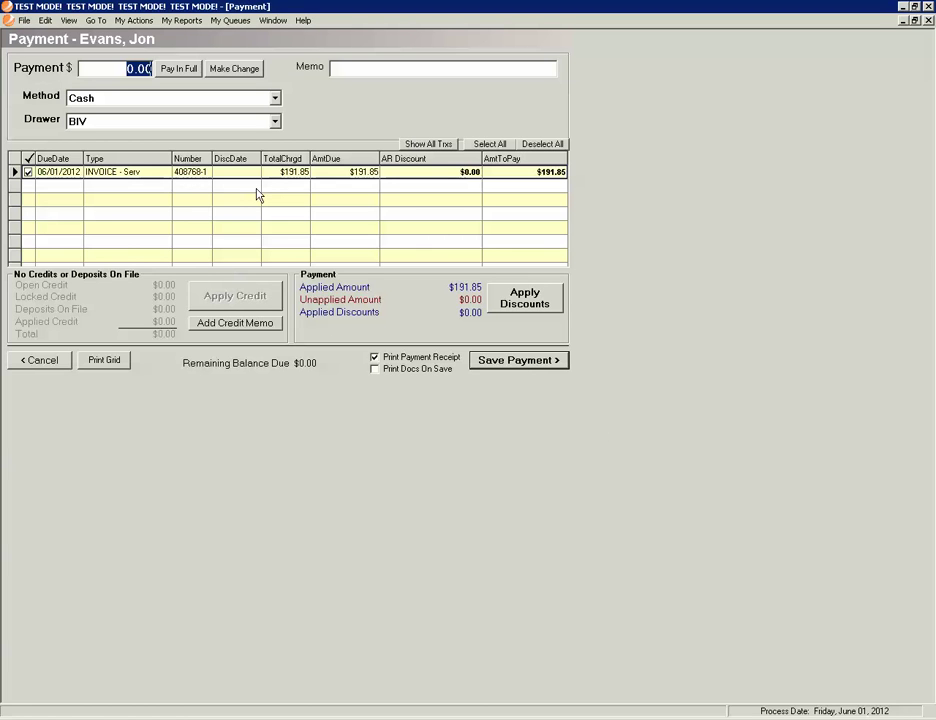
- Set the payment amount to 191.85, enable printing documents on save, and save the payment
text(191.85)
key(Tab)
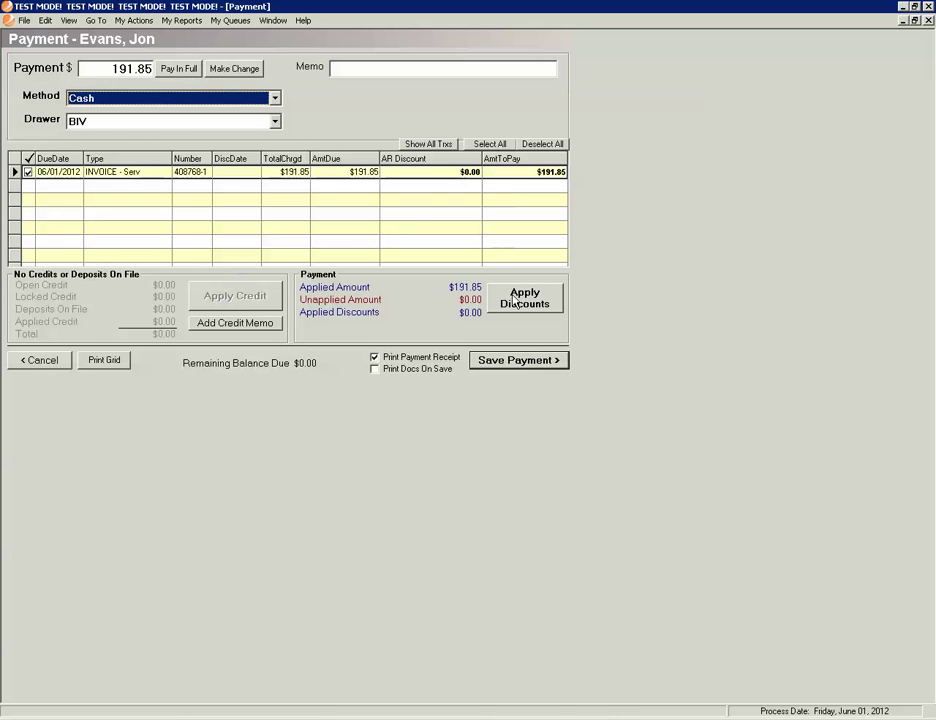
click(376, 370)
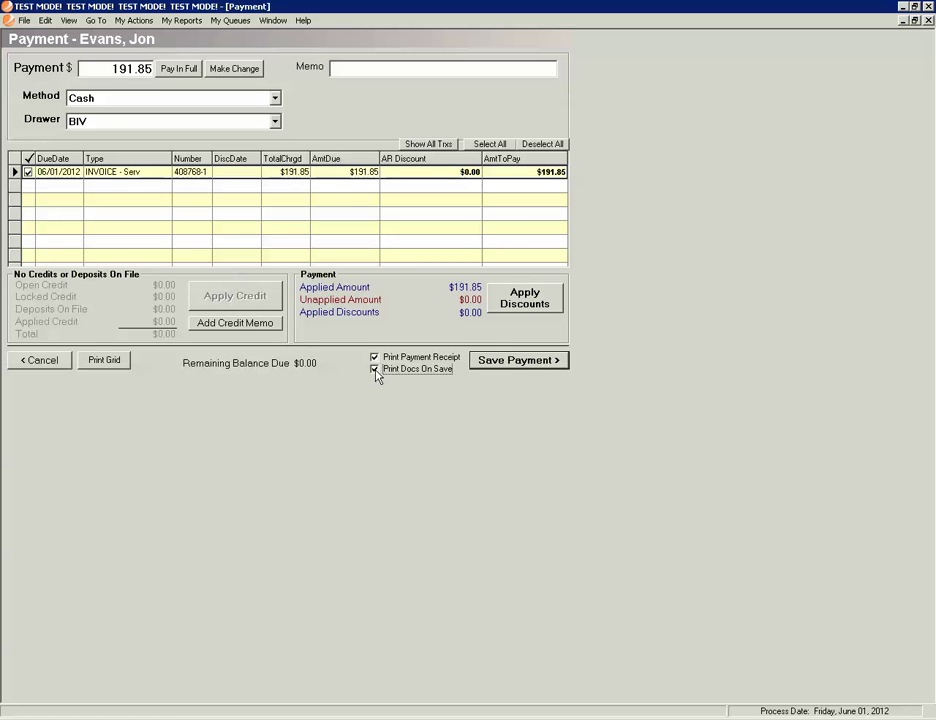
click(502, 368)
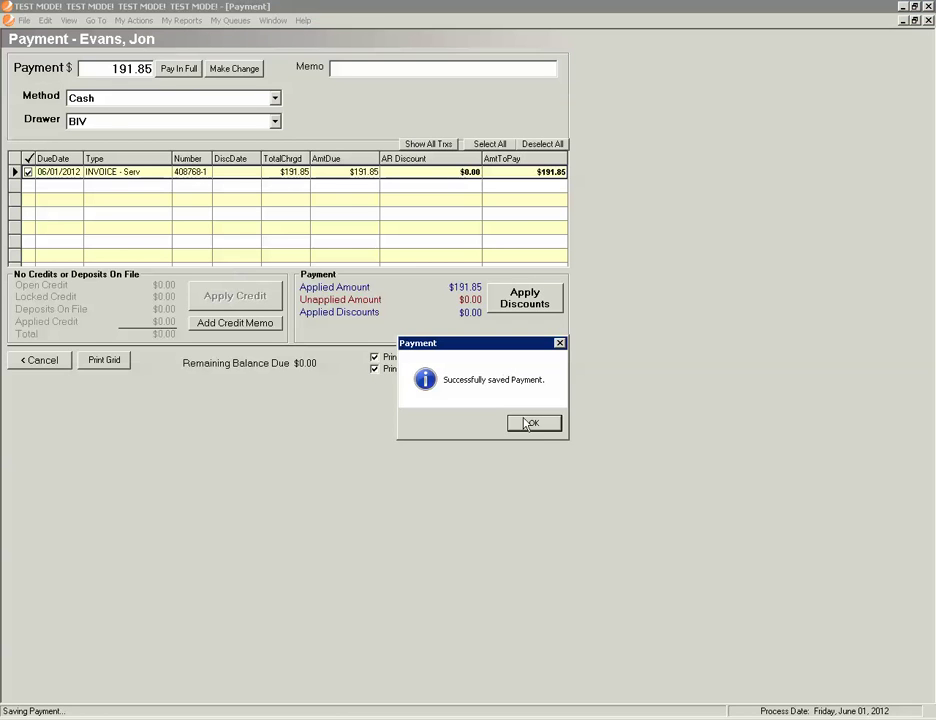
click(533, 425)
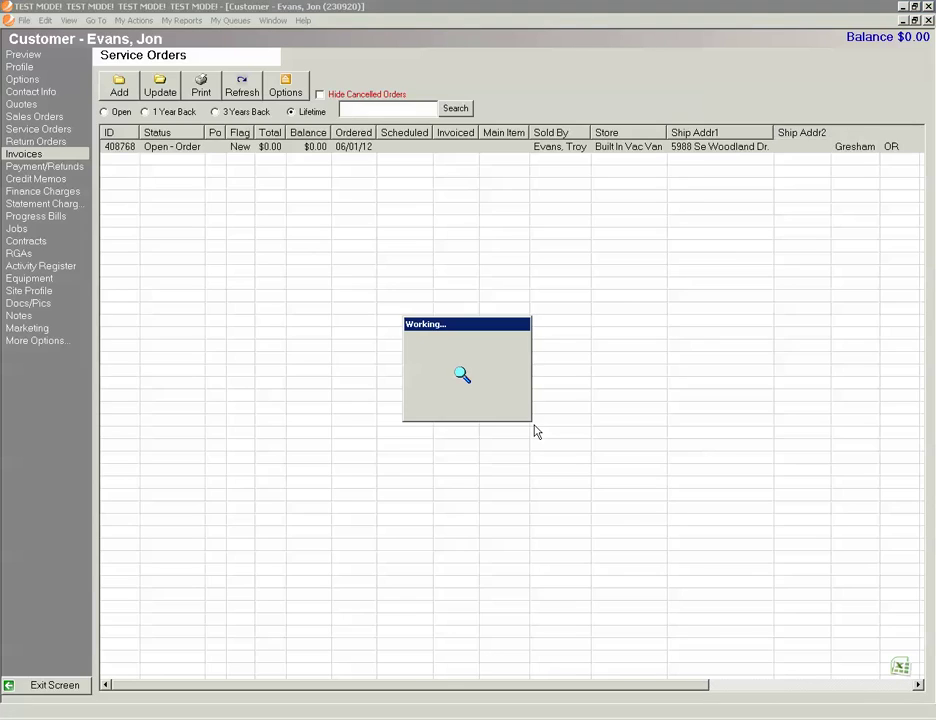